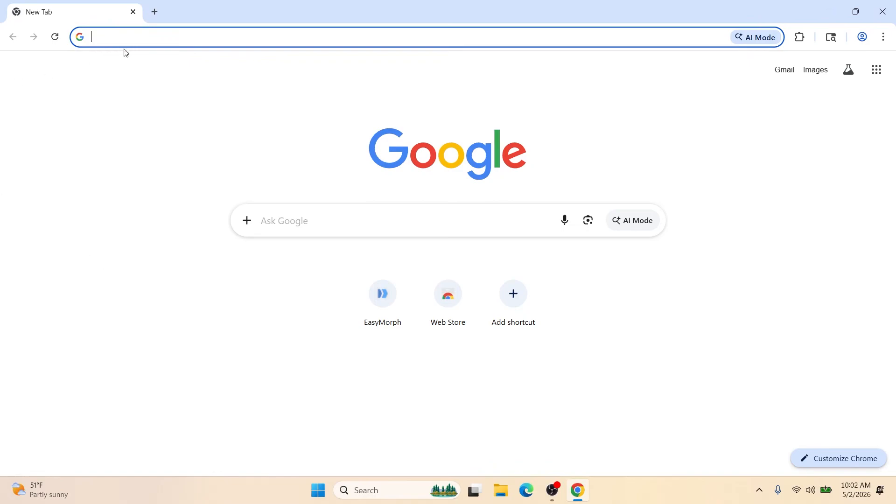
Go to easymorph.com in the browser, review the EasyMorph Desktop download page, and close the browser.
left_click(129, 37)
type("easymor")
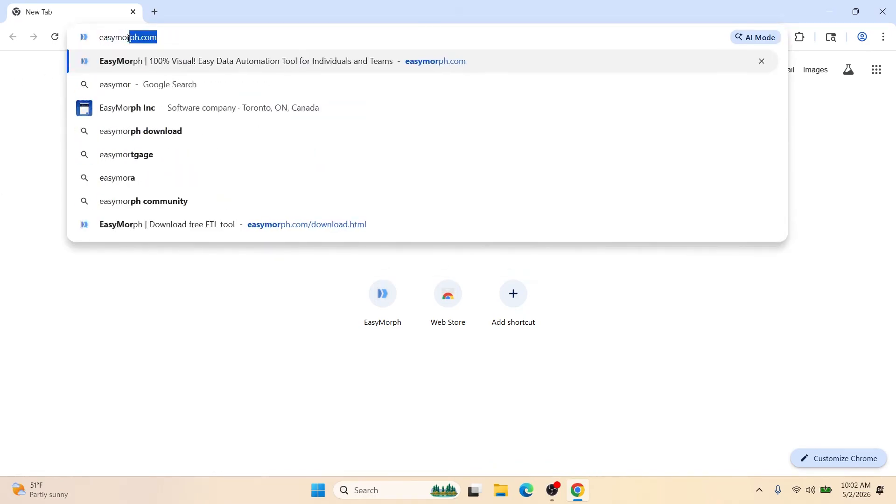
key("Return")
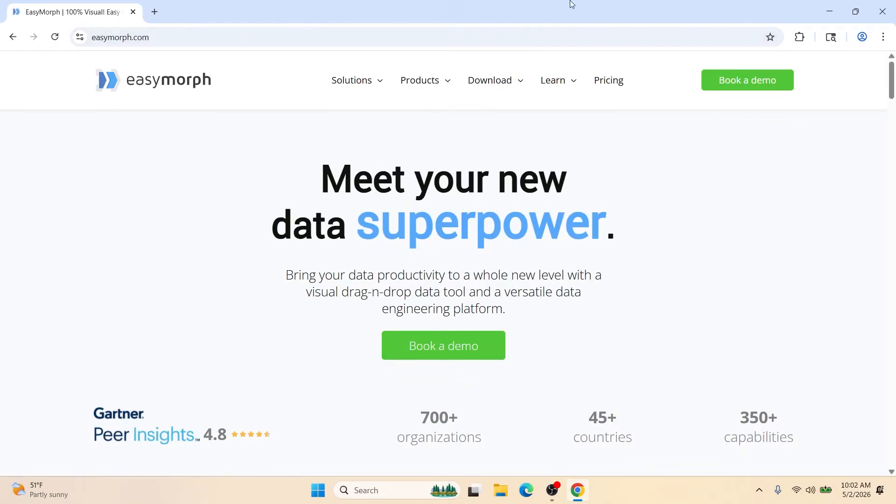
mouse_move(487, 83)
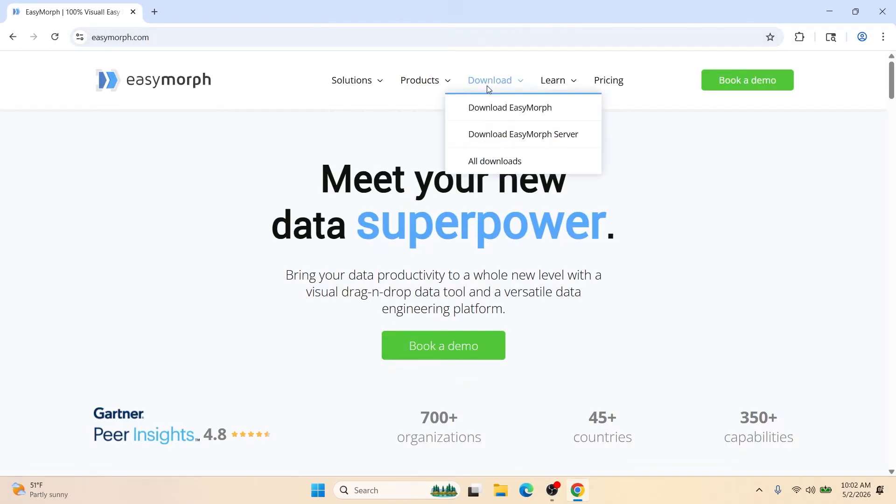
left_click(540, 111)
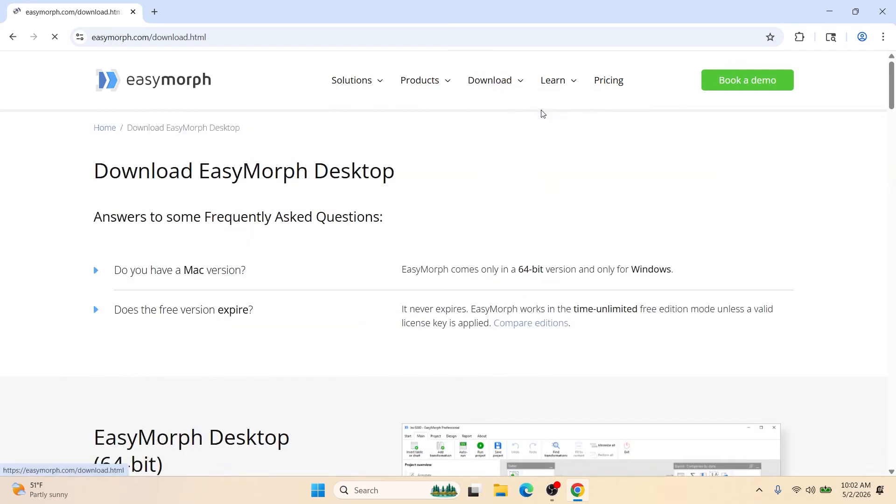
scroll(419, 213, "down", 3)
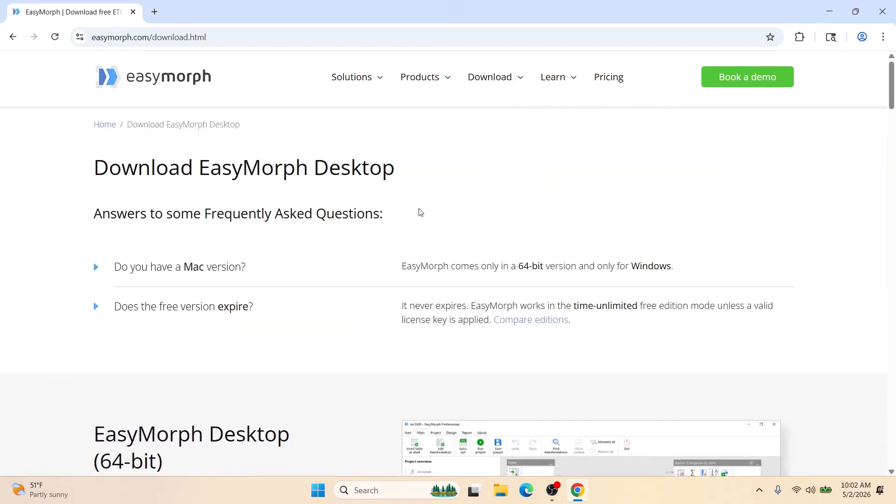
scroll(344, 241, "down", 1)
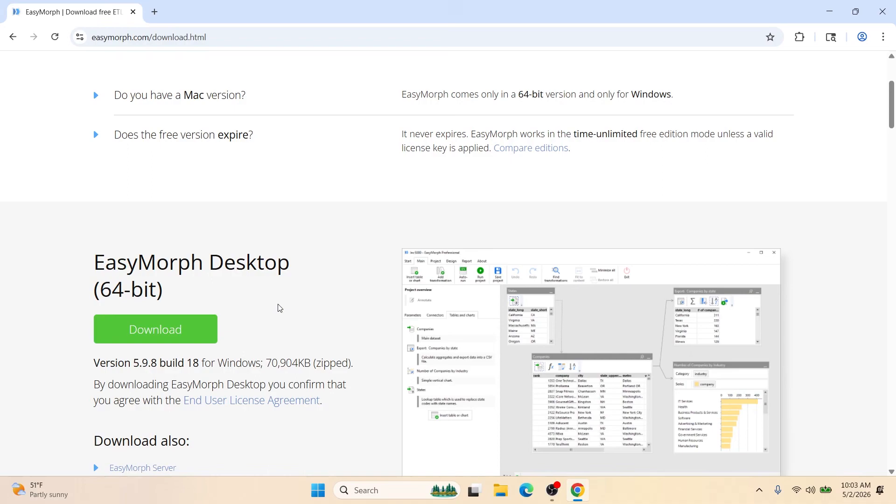
left_click(883, 12)
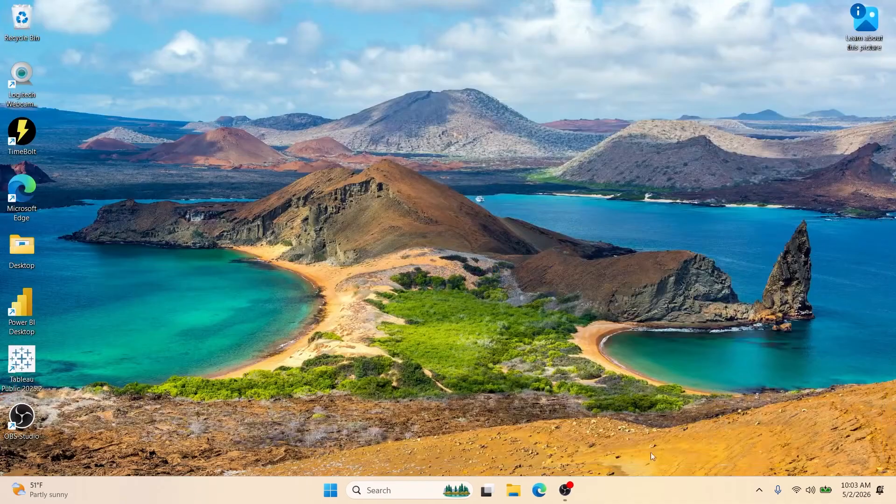
Find the installed EasyMorph application on the computer and launch it.
left_click(441, 488)
type("ea")
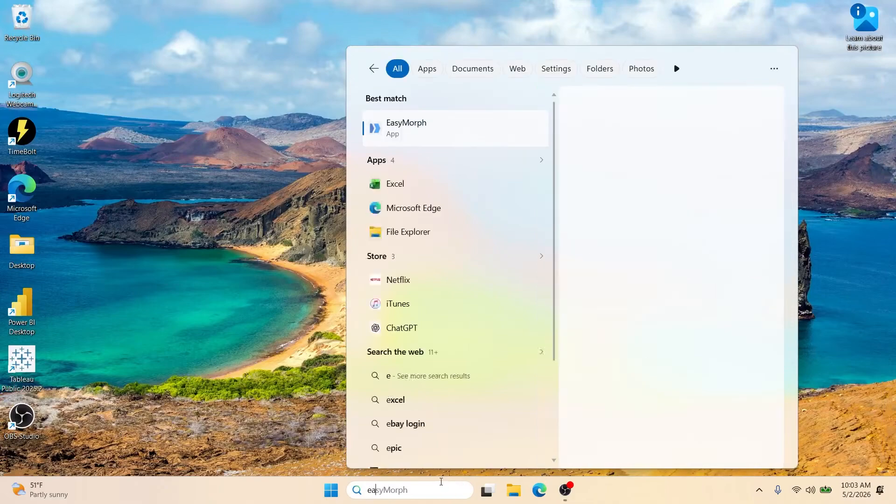
type("sy")
left_click(510, 125)
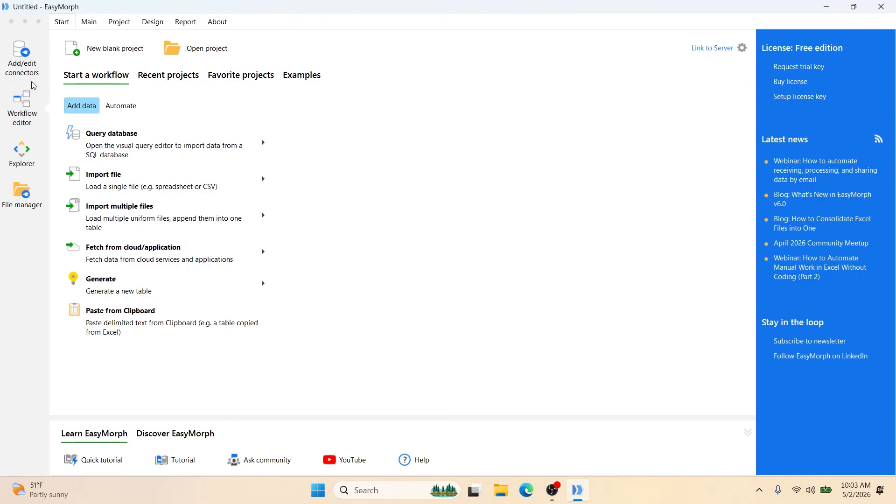
left_click(19, 58)
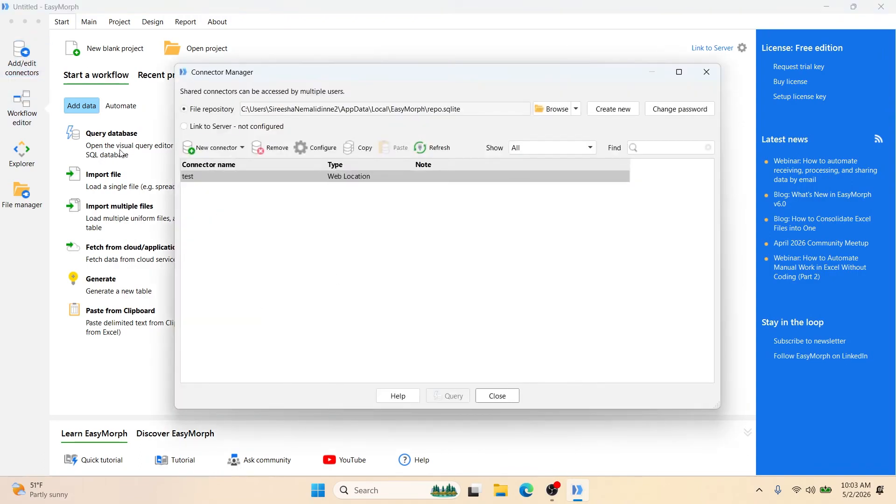
left_click(228, 150)
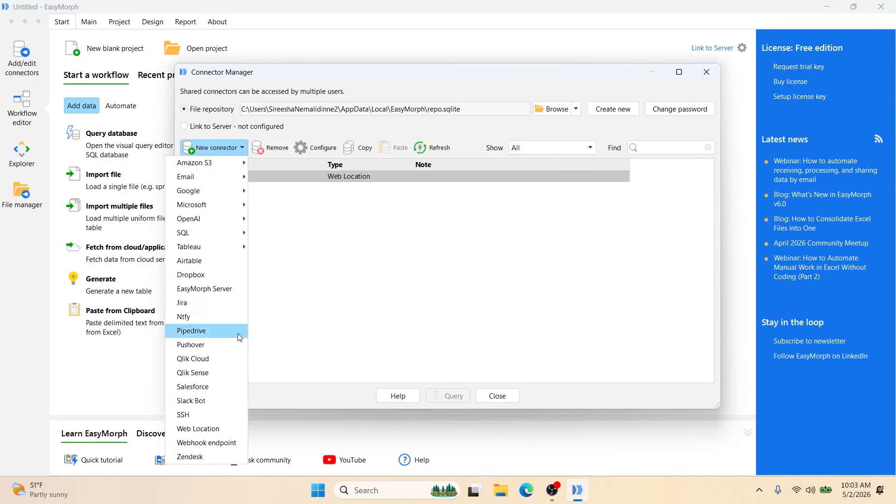
left_click(211, 429)
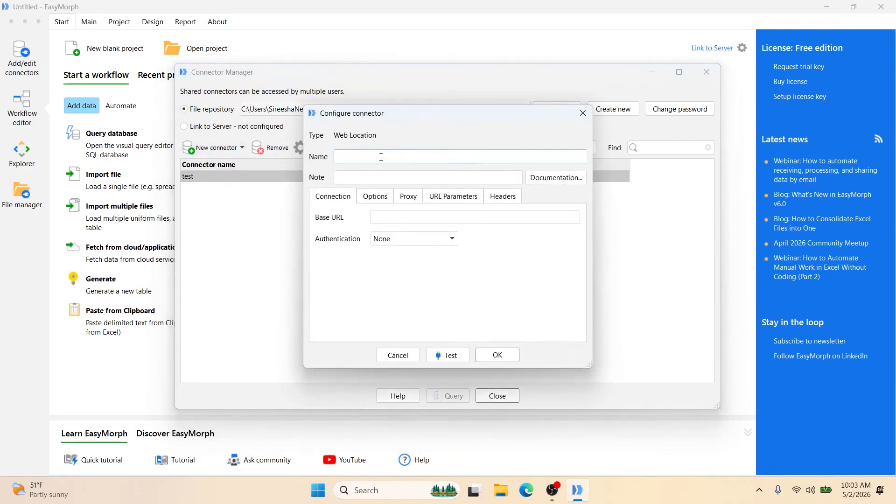
type("Demo API")
left_click(423, 214)
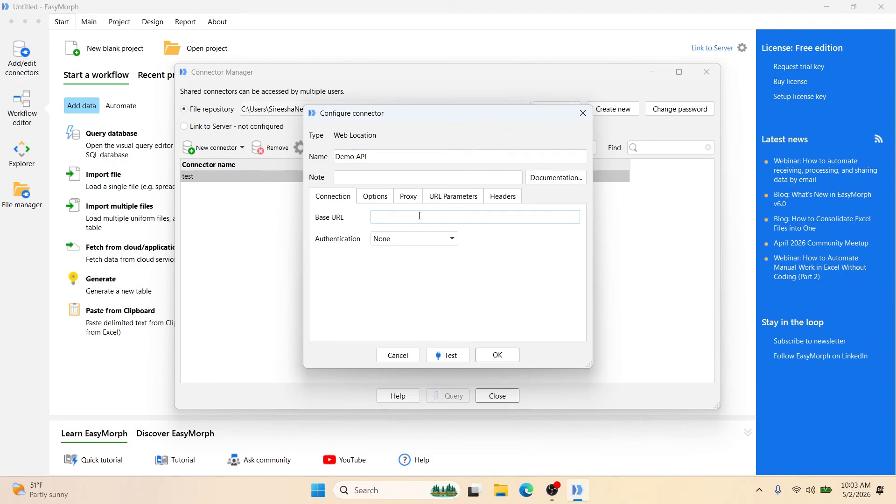
type("https://jsonplaceholder.typ")
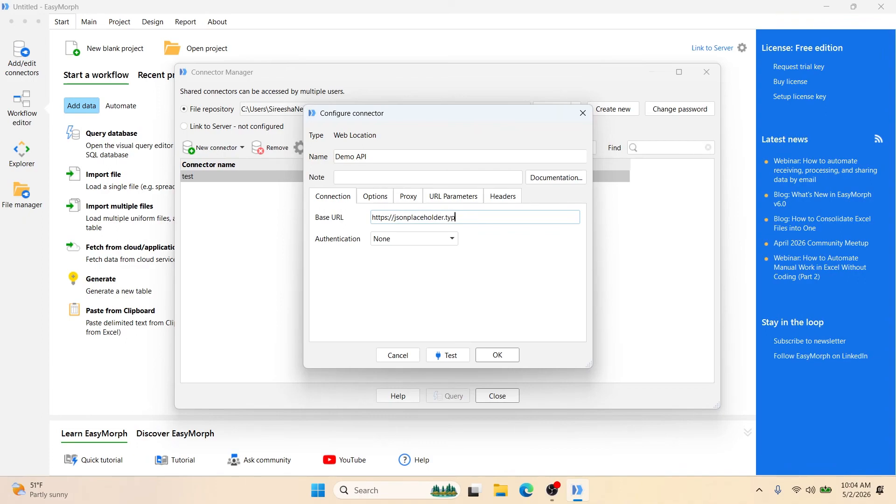
type("icode.com")
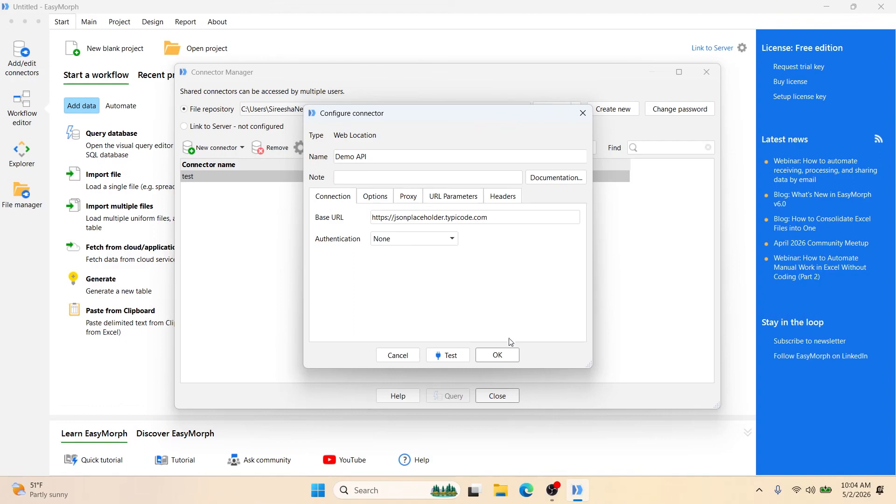
left_click(507, 360)
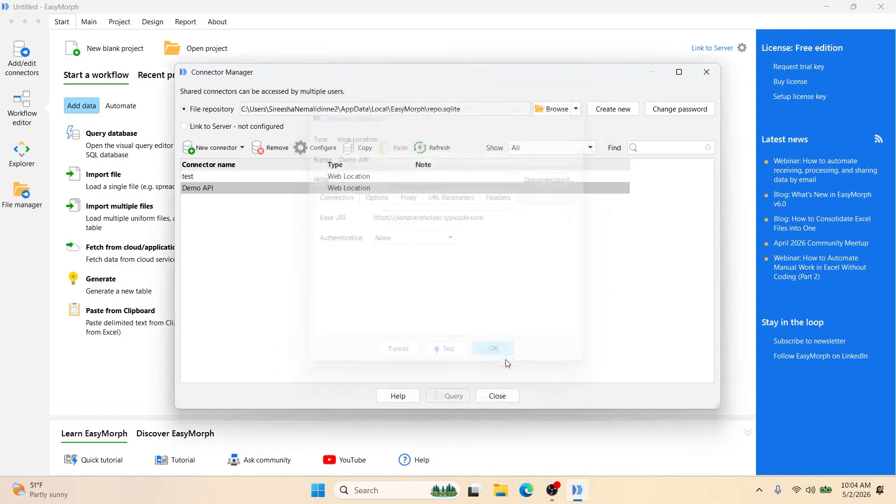
left_click(497, 396)
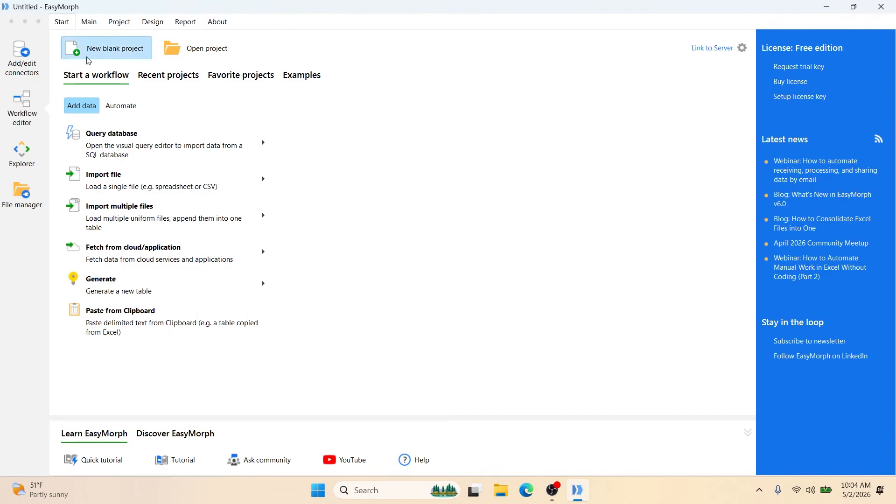
Start a new blank project and add an Import from Web API action to the empty canvas.
left_click(113, 58)
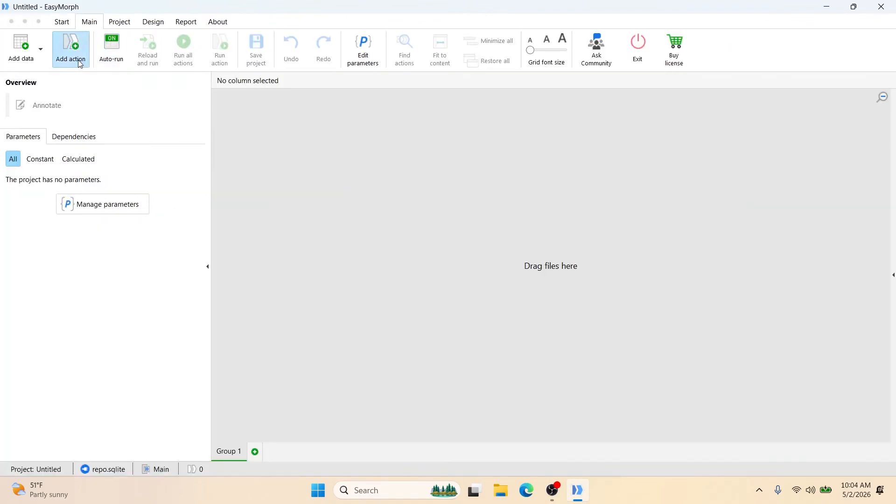
left_click(70, 47)
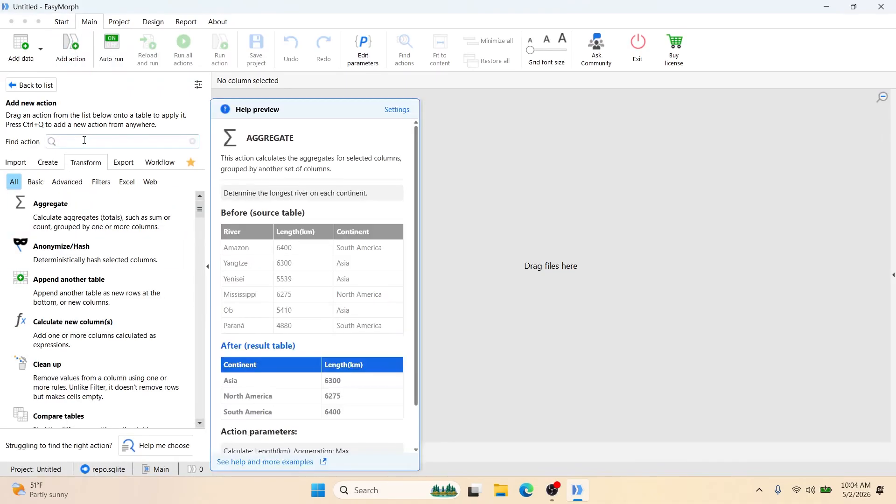
type("import")
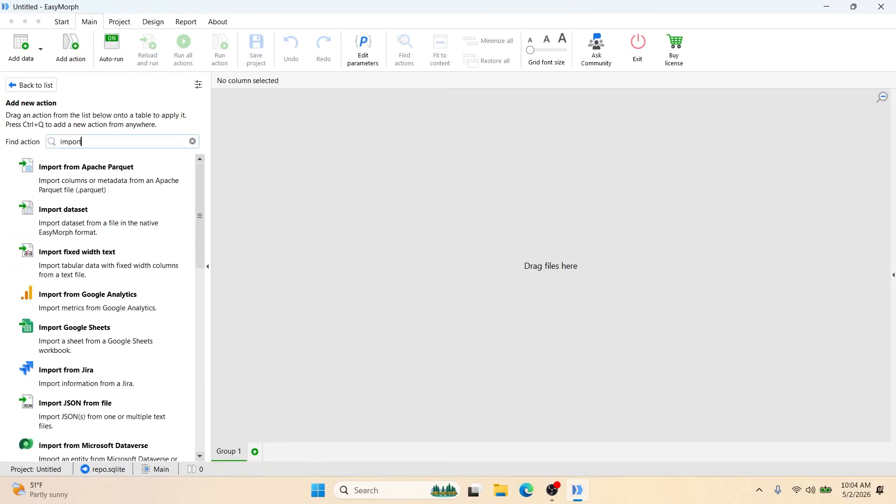
mouse_move(134, 170)
type("from ")
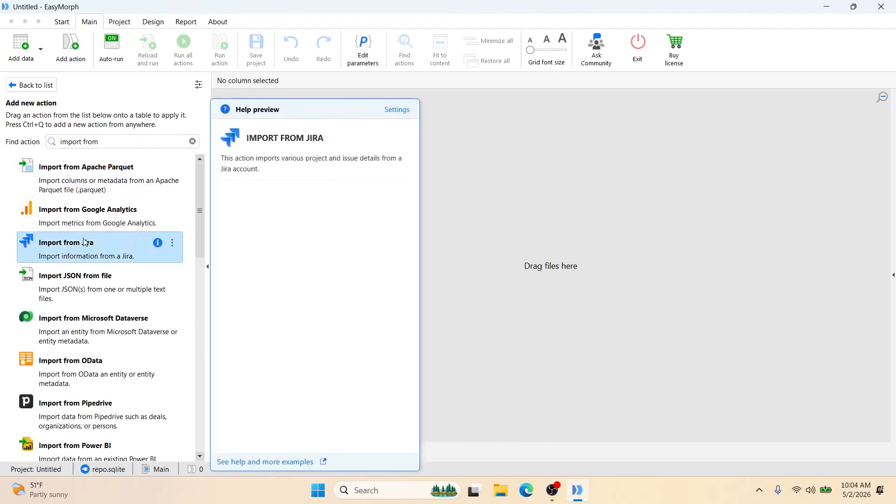
type("we")
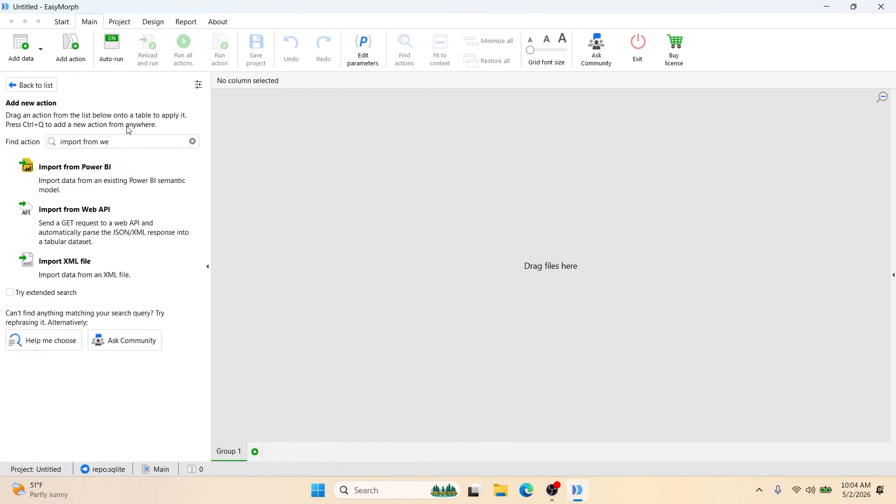
left_click_drag(115, 232, 450, 282)
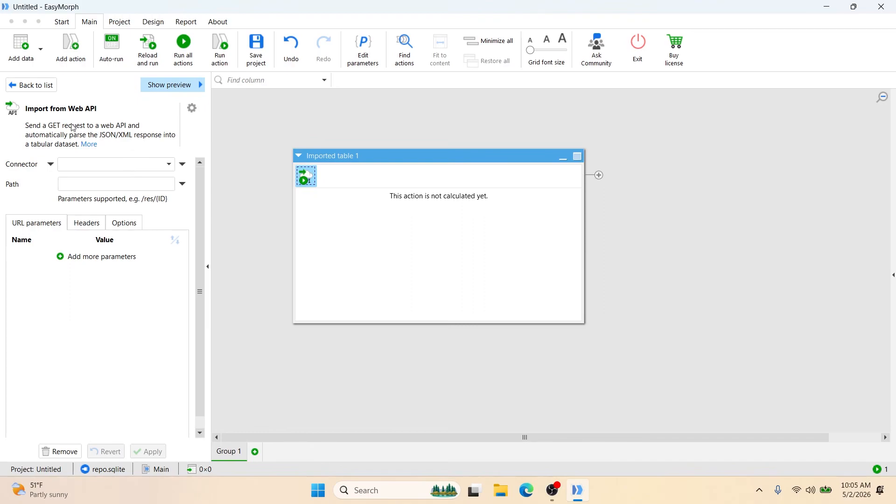
Configure the web API import to use the Demo API connector with the path /users, and apply it.
left_click(138, 167)
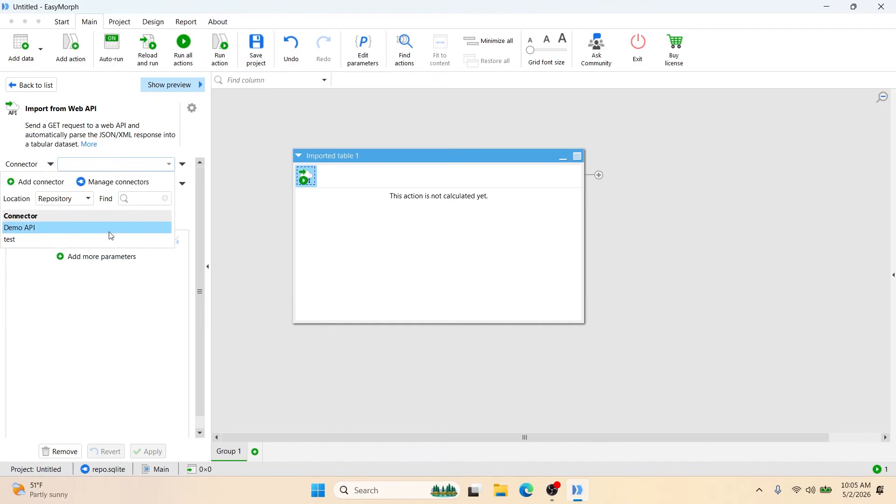
left_click(111, 236)
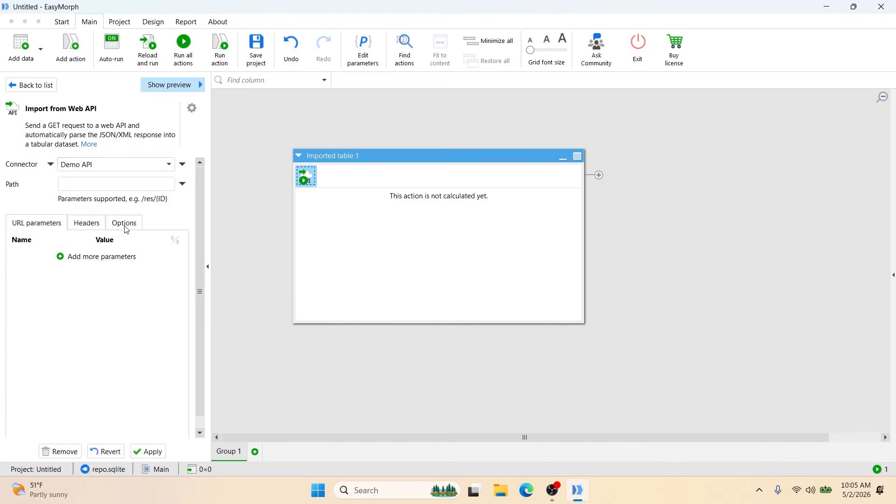
left_click(75, 187)
type("/users")
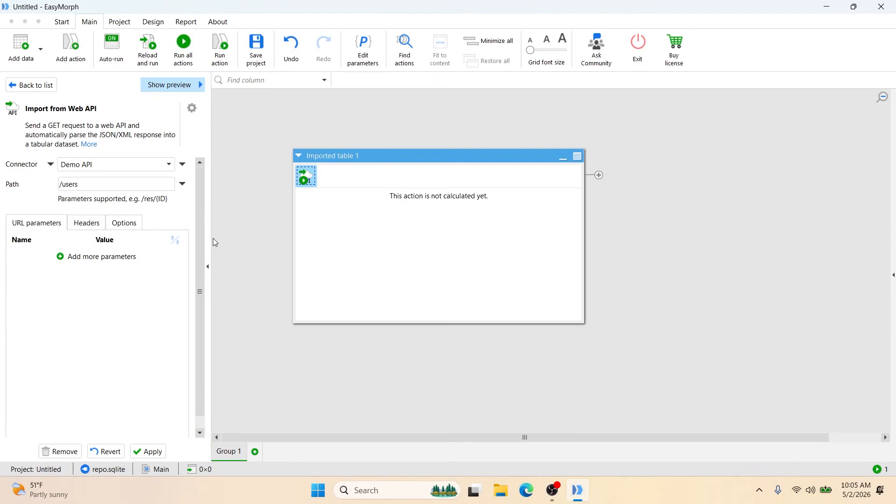
left_click(141, 452)
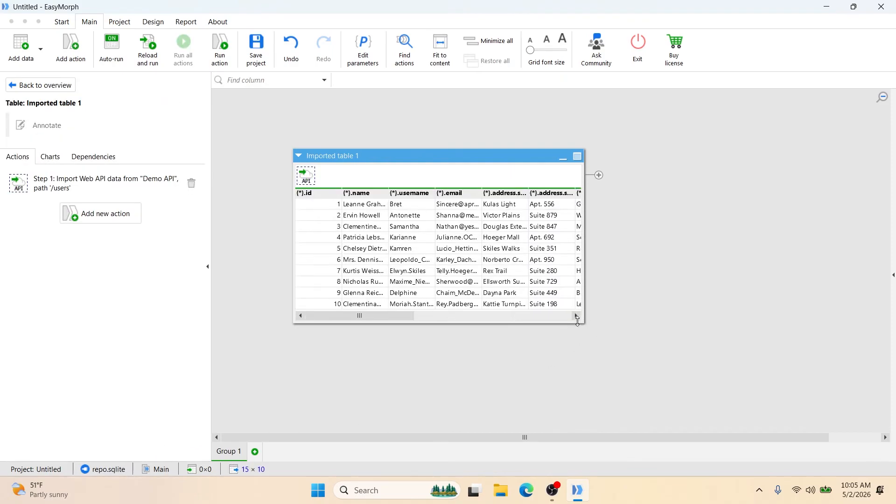
Enlarge the imported users table and examine its columns from the ID through the address, contact and company fields.
left_click_drag(579, 322, 688, 349)
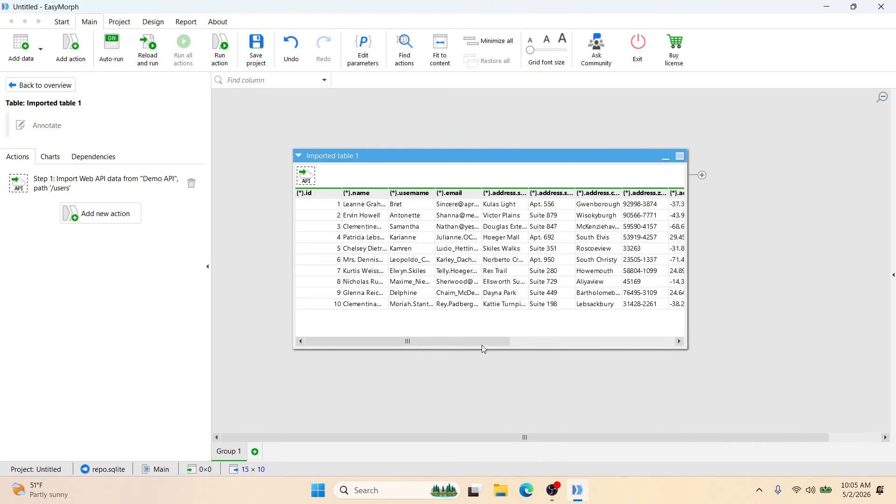
left_click_drag(482, 346, 393, 332)
left_click_drag(474, 342, 590, 331)
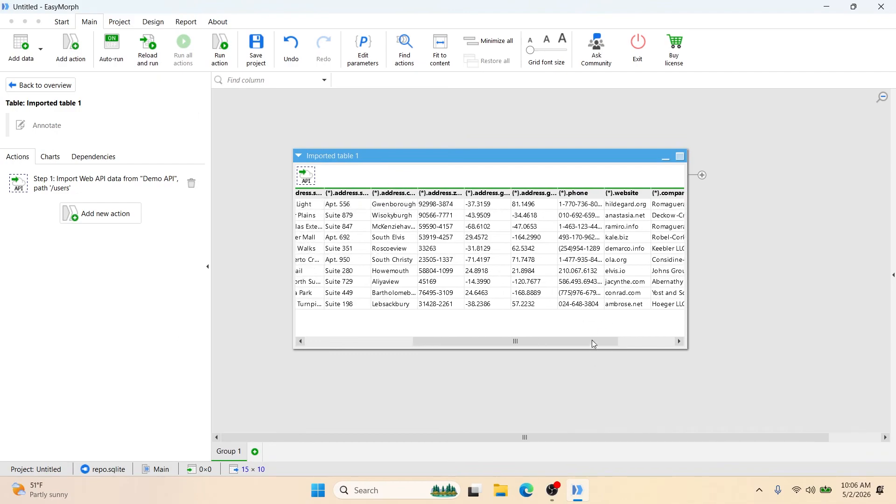
left_click_drag(592, 341, 667, 347)
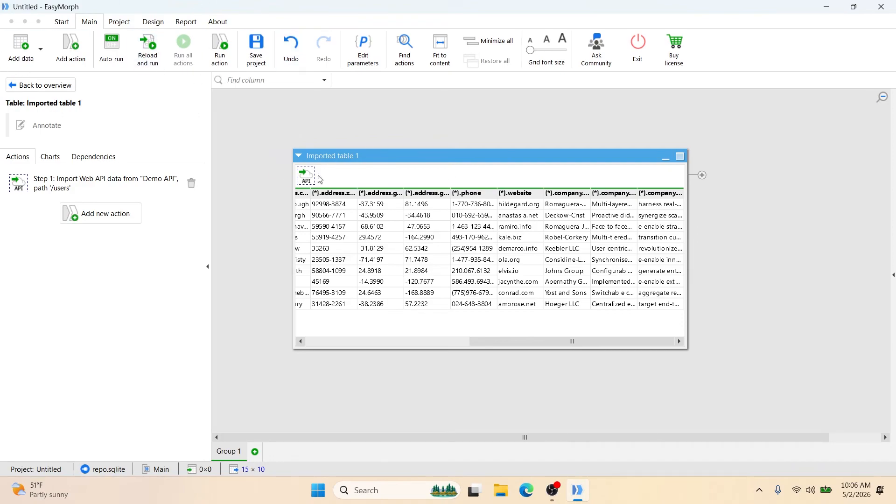
left_click_drag(327, 193, 304, 211)
left_click_drag(528, 343, 484, 320)
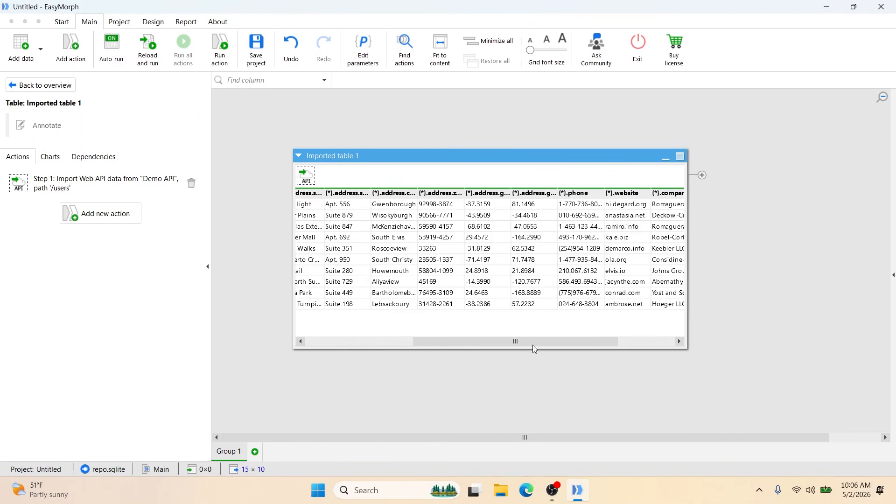
left_click_drag(544, 340, 601, 344)
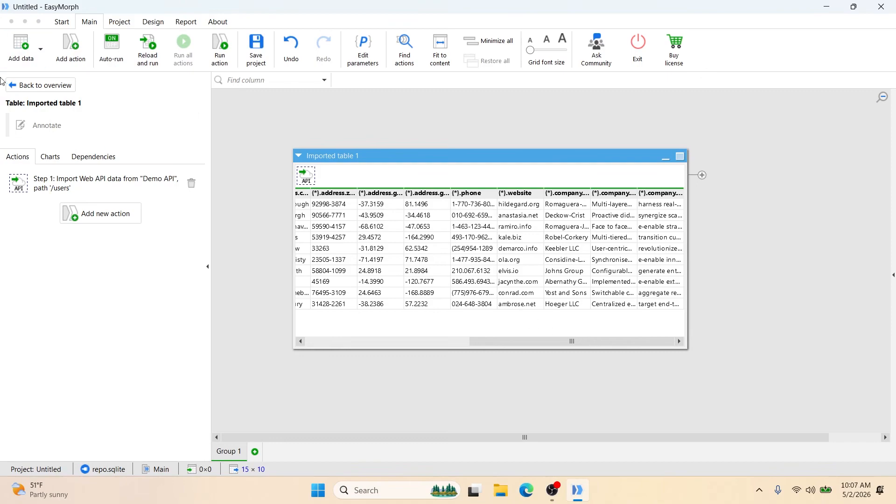
Add a Keep/remove columns action to the imported users table.
left_click(78, 58)
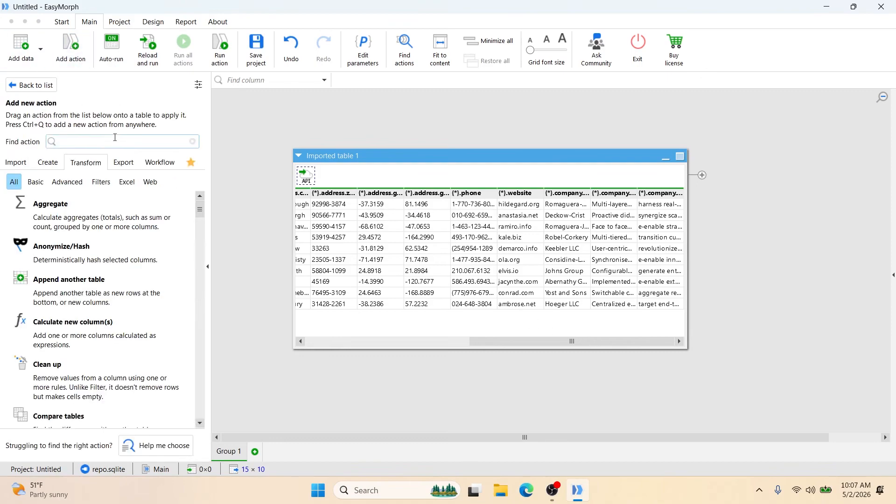
type("keep")
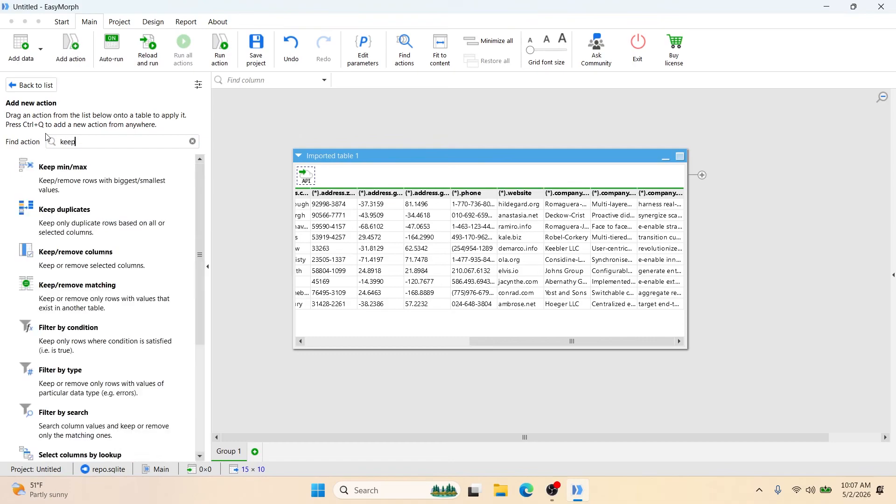
double_click(89, 263)
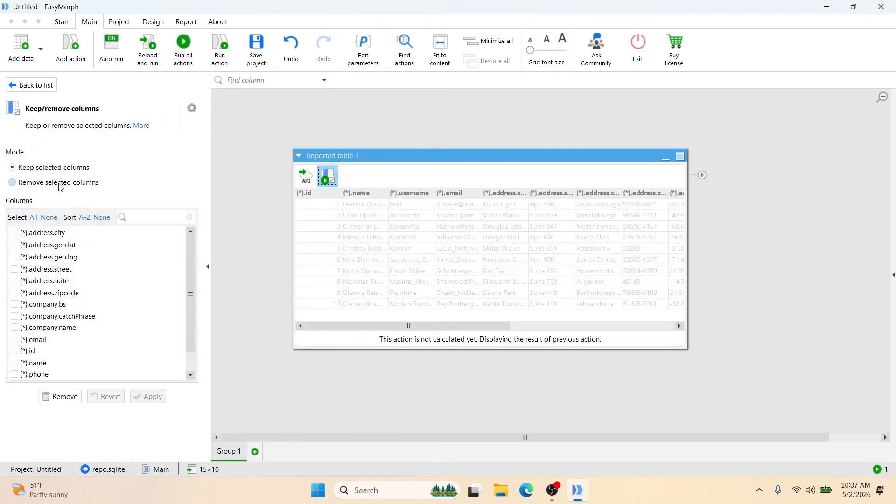
Set the action to remove the address.geo.lat, address.geo.lng, company.bs and company.catchPhrase columns, and apply it.
left_click(60, 186)
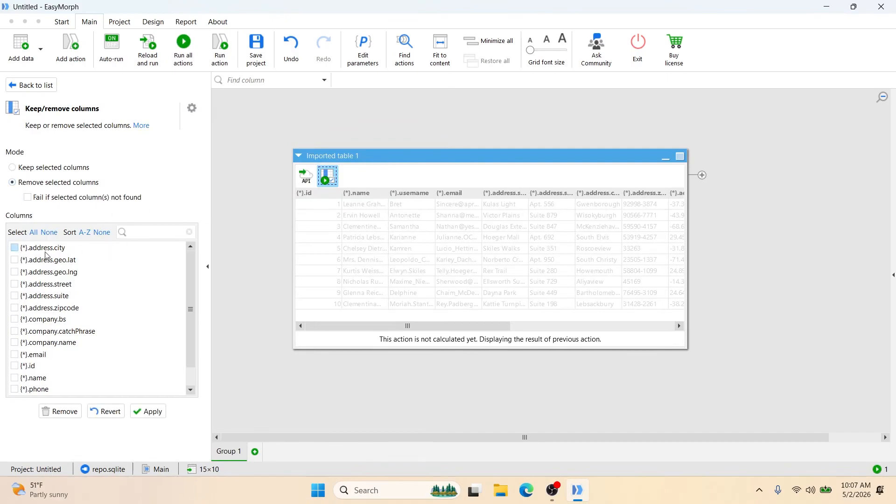
left_click(69, 263)
scroll(102, 374, "down", 2)
scroll(96, 371, "up", 2)
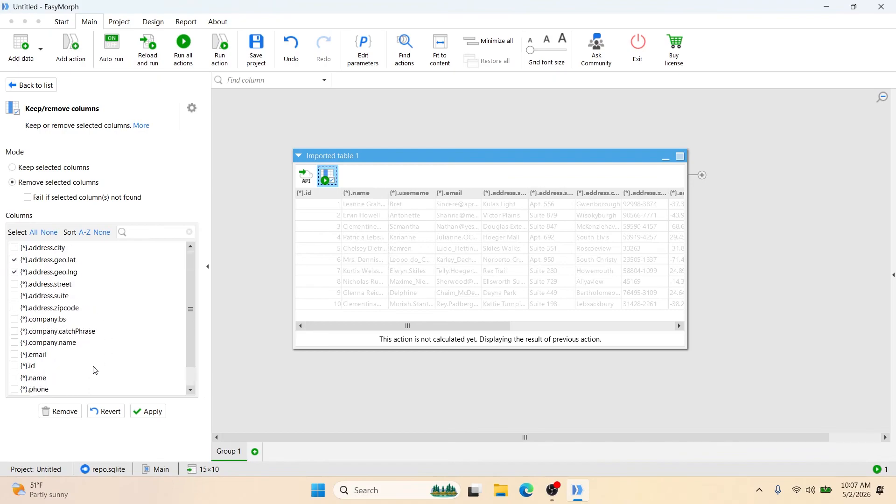
left_click(69, 334)
left_click(61, 321)
left_click(159, 412)
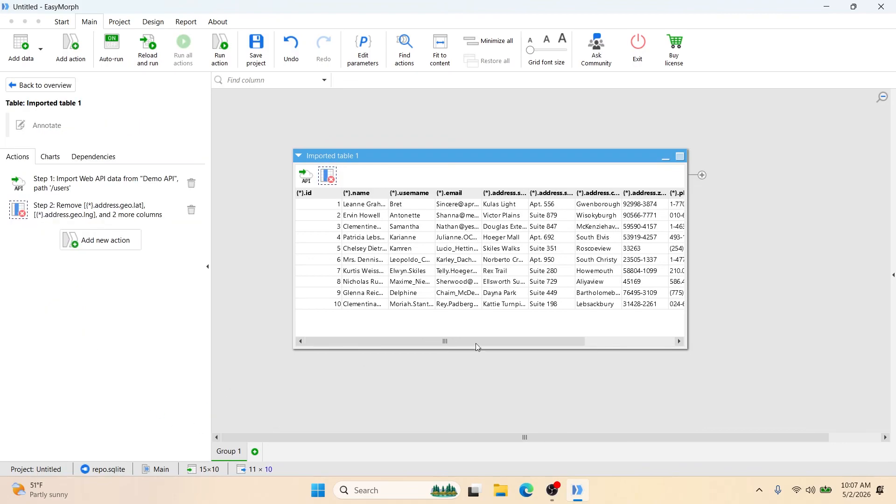
Add a Rename columns action to the imported users table.
left_click_drag(476, 343, 444, 330)
left_click(76, 49)
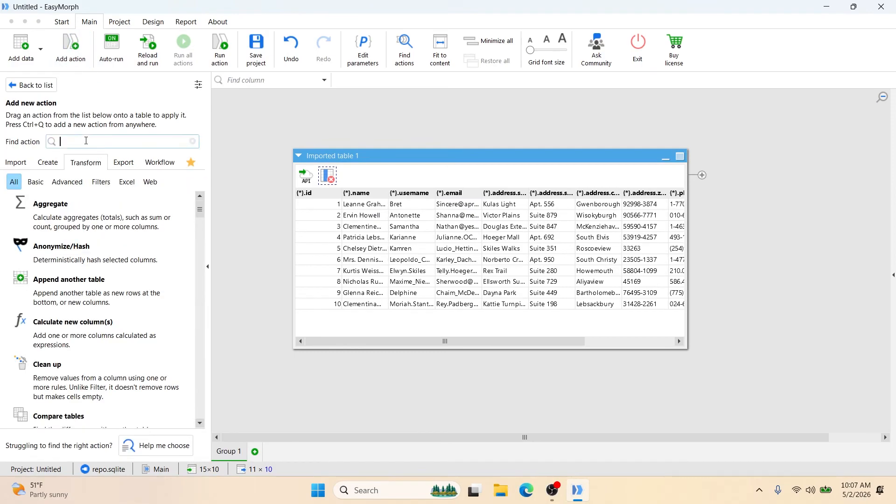
type("renam")
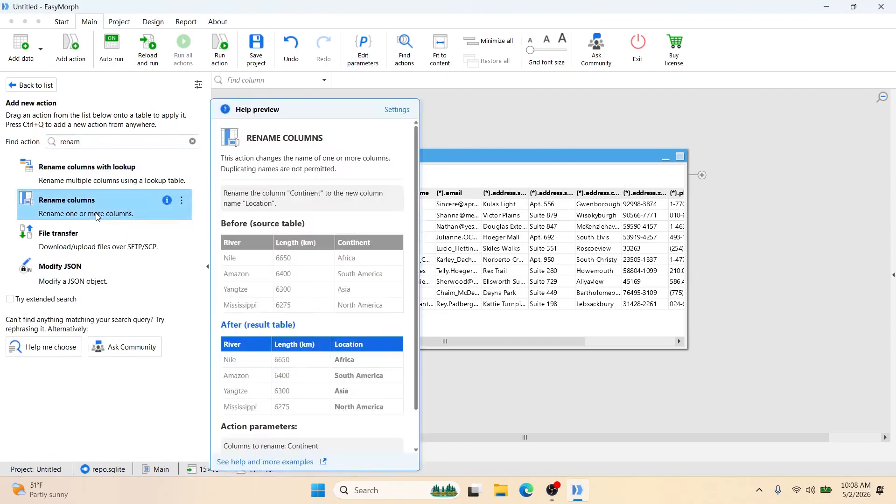
double_click(42, 200)
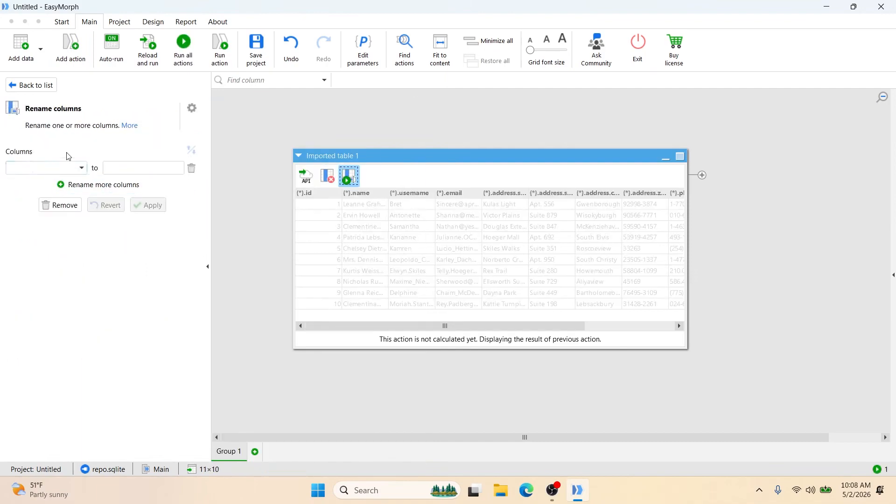
Set the id column to be renamed to ID and the name column to Full Name.
left_click(53, 168)
left_click(21, 212)
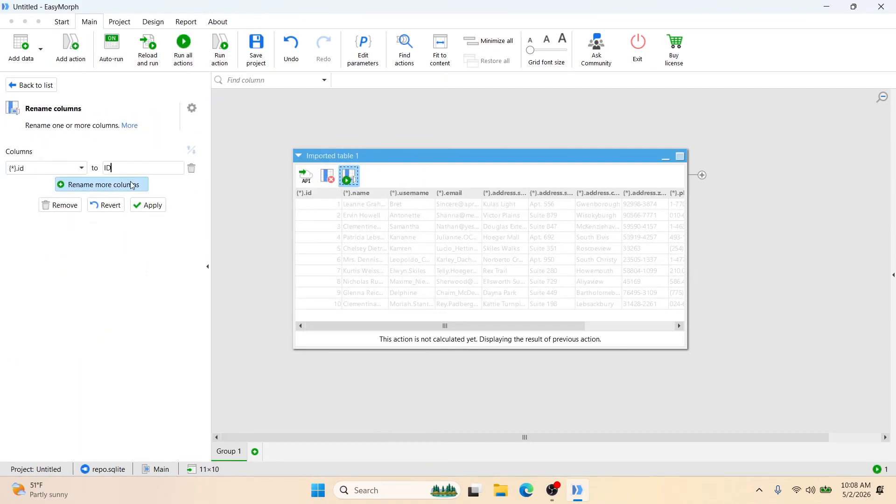
left_click(132, 186)
left_click(70, 185)
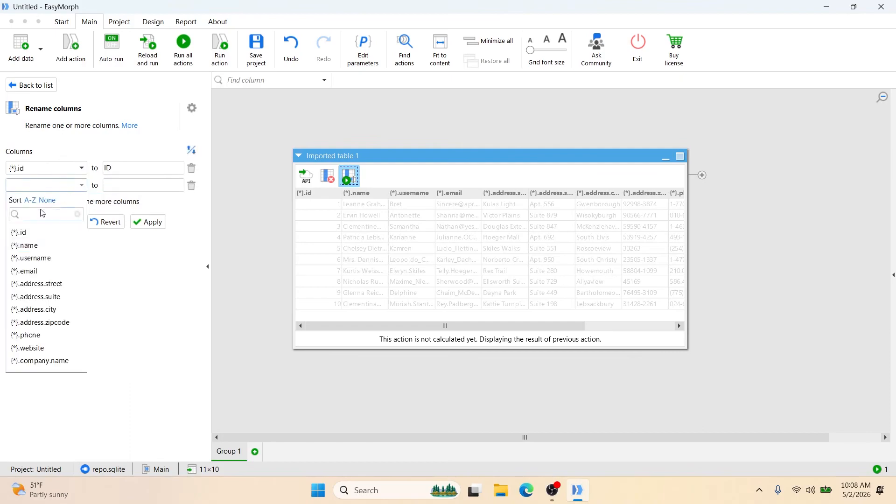
left_click(35, 246)
type("fULL")
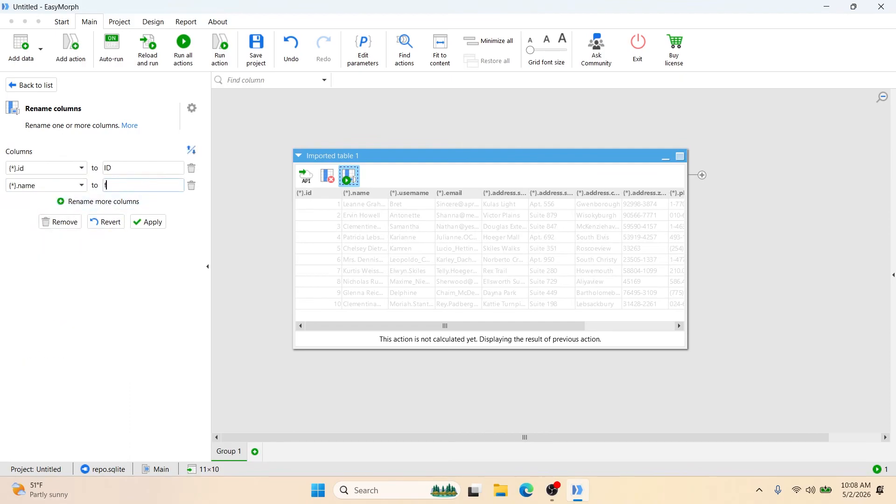
key("BackSpace")
key("BackSpace")
key("BackSpace")
key("BackSpace")
type("Full Name")
Add a rename entry that changes the username column to User Name.
left_click(103, 201)
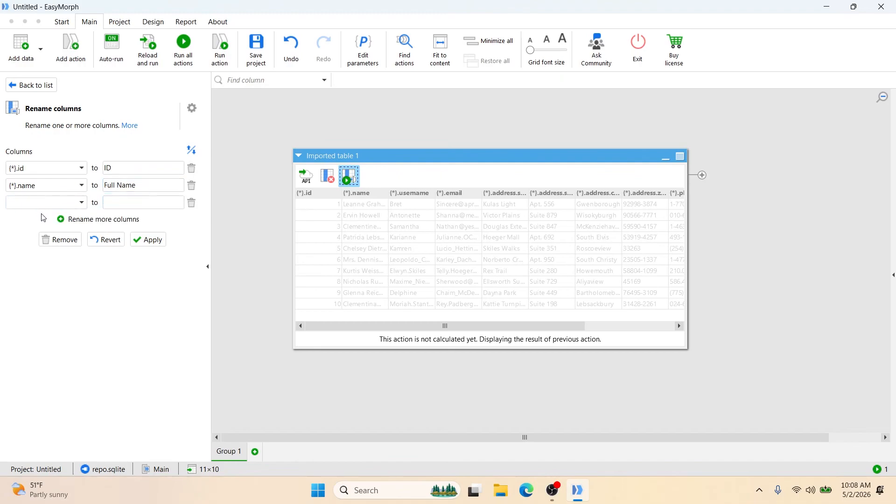
left_click(44, 202)
left_click(32, 275)
left_click(145, 206)
type("User")
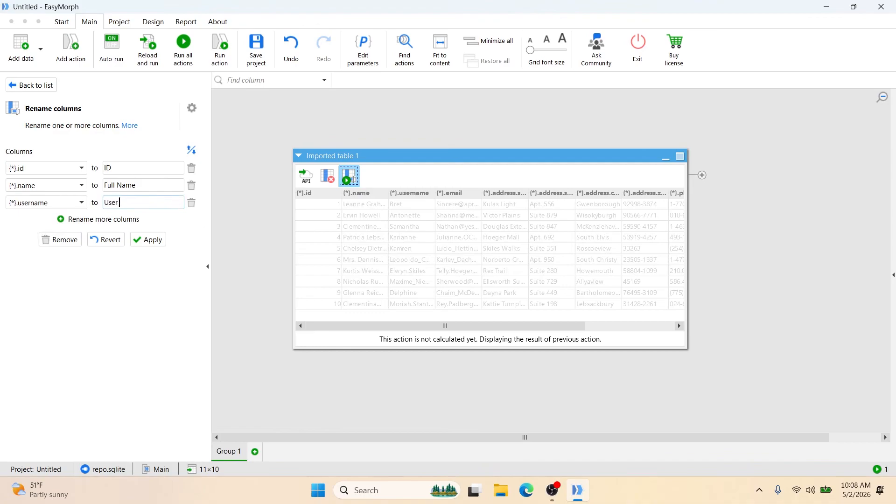
type(" Name")
Add a rename entry that changes the email column to Email.
left_click(104, 218)
left_click(64, 220)
left_click(37, 309)
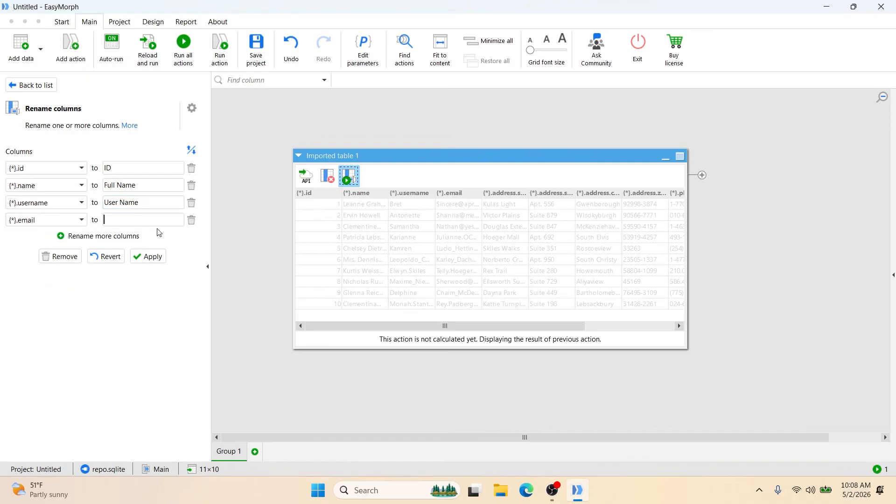
left_click(159, 222)
type("En")
key("BackSpace")
type("mail")
Add a rename entry that changes the address.street column to Address Line 1.
left_click(117, 236)
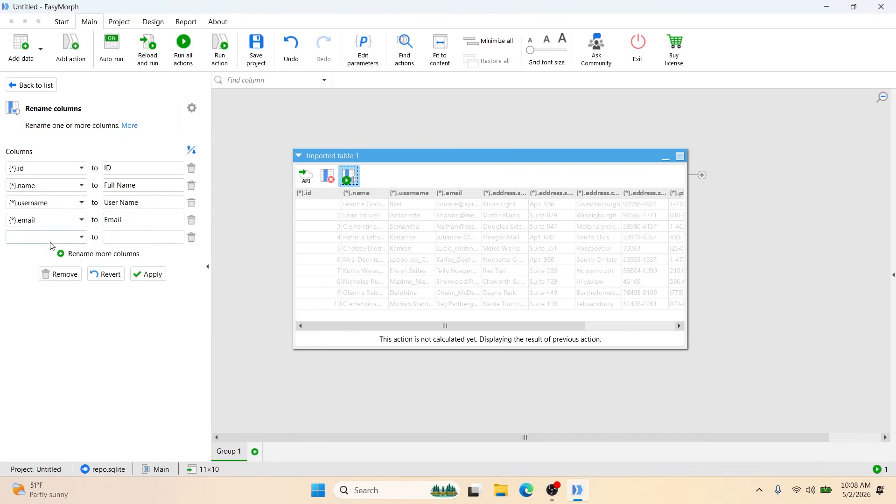
left_click(50, 238)
left_click(42, 335)
left_click(125, 240)
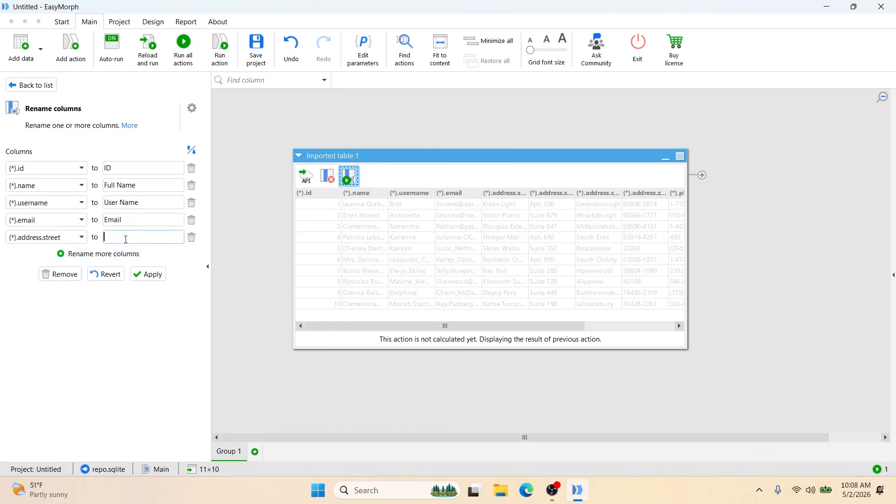
type("Address L")
type("ine 1")
Add a rename entry that changes the address.suite column to Address Line 2.
left_click(101, 253)
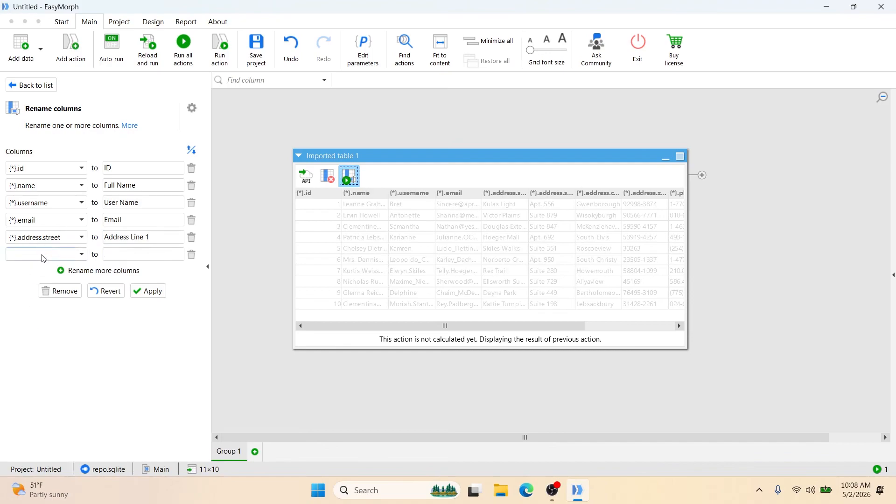
left_click(42, 256)
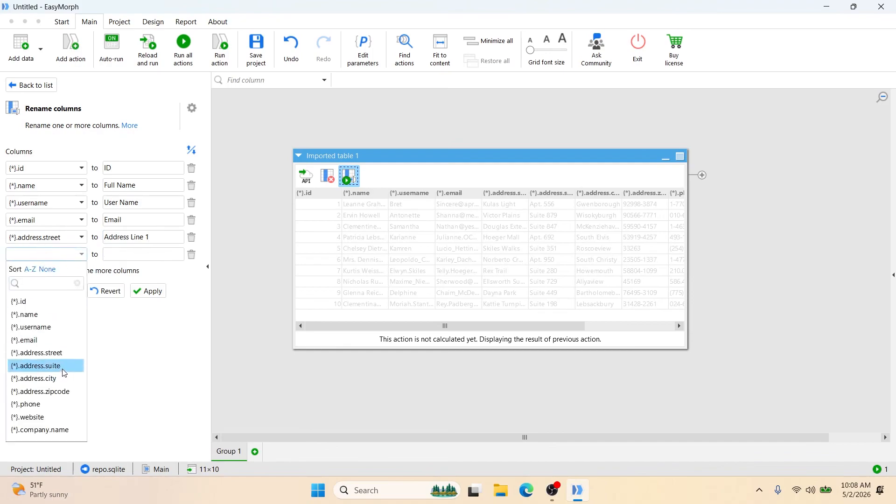
left_click(64, 371)
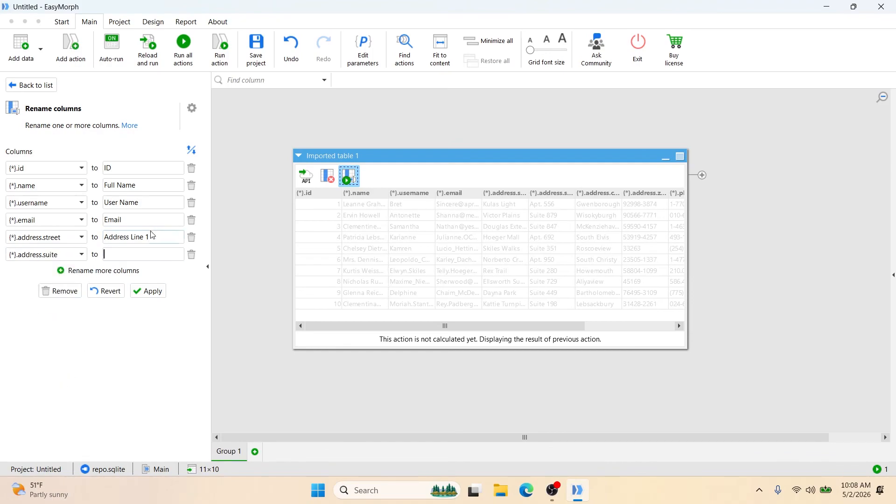
left_click(159, 253)
type("Address Line 2")
Add a rename entry that changes the address.city column to City.
left_click(80, 271)
left_click(66, 271)
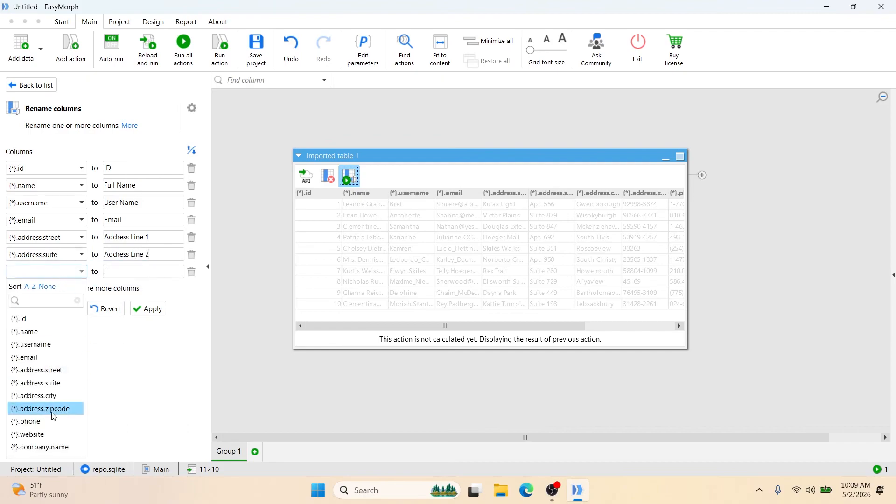
left_click(55, 396)
left_click(131, 274)
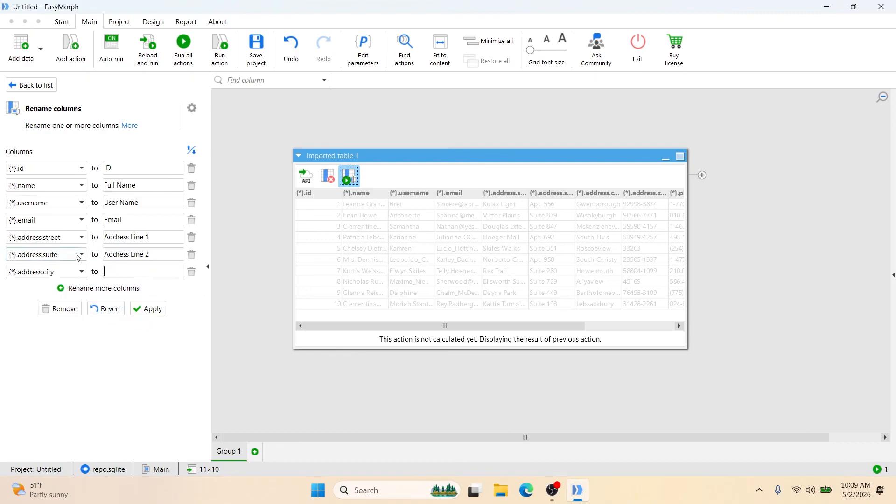
type("City")
Add a rename entry that changes the address.zipcode column to Zip Code.
left_click(61, 289)
left_click(52, 290)
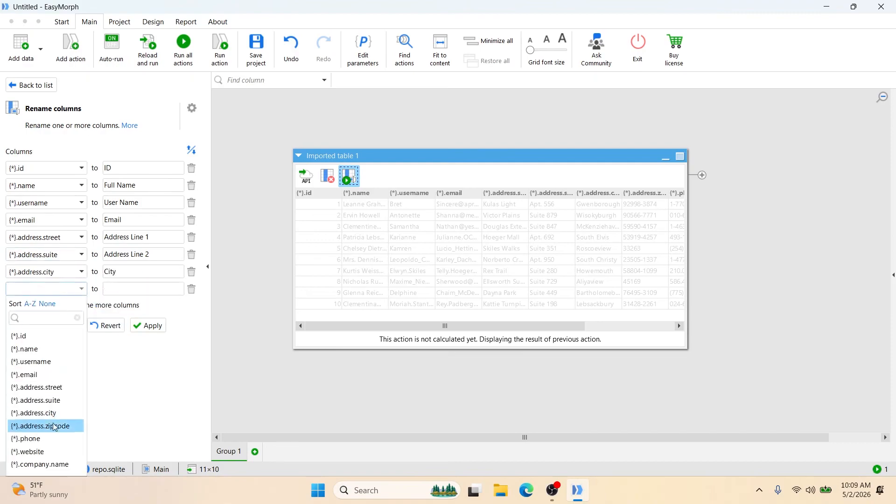
left_click(37, 424)
left_click(115, 294)
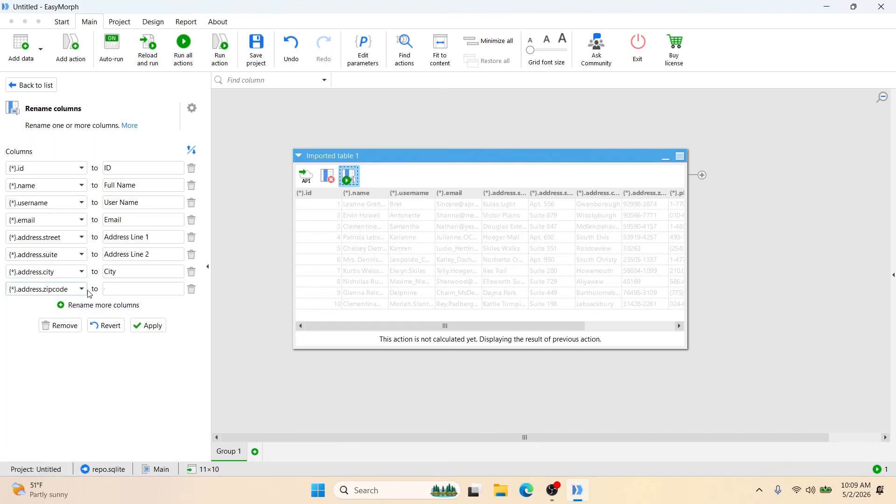
type("Zip Code")
Add a rename entry that changes the phone column to Phone.
left_click(100, 304)
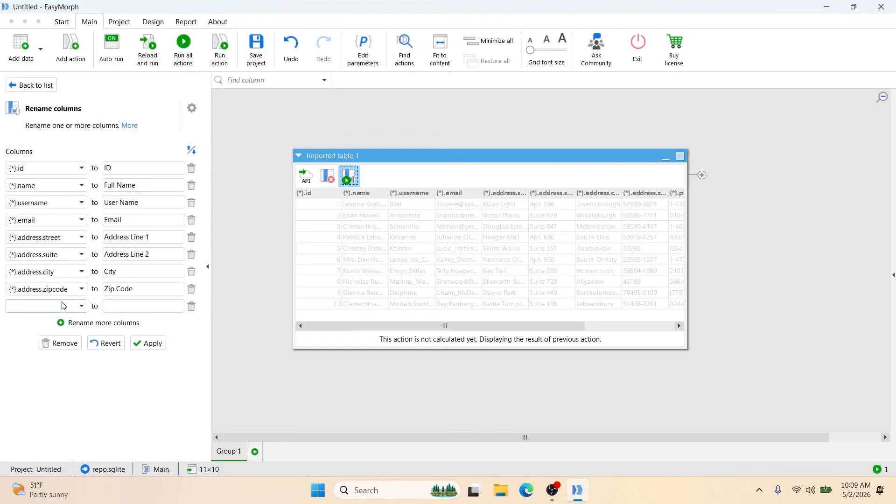
left_click(81, 306)
left_click(53, 455)
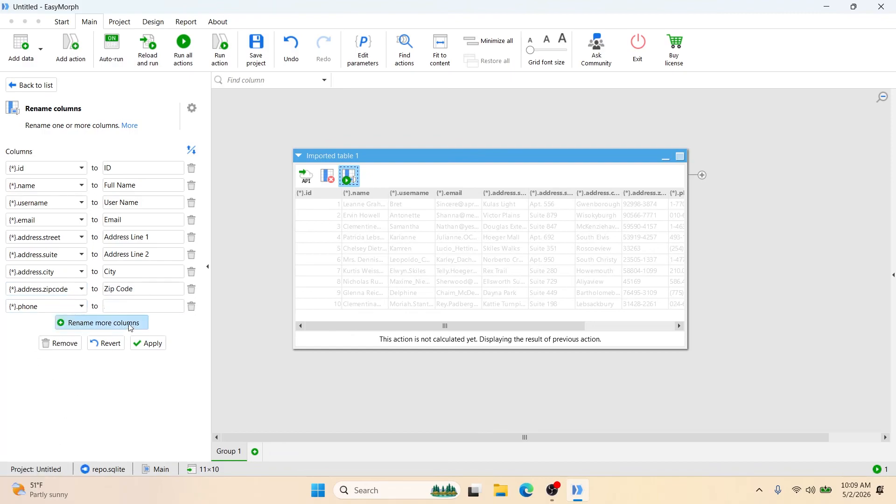
type("Phone")
Add a rename entry that changes the website column to Website.
left_click(100, 323)
left_click(39, 324)
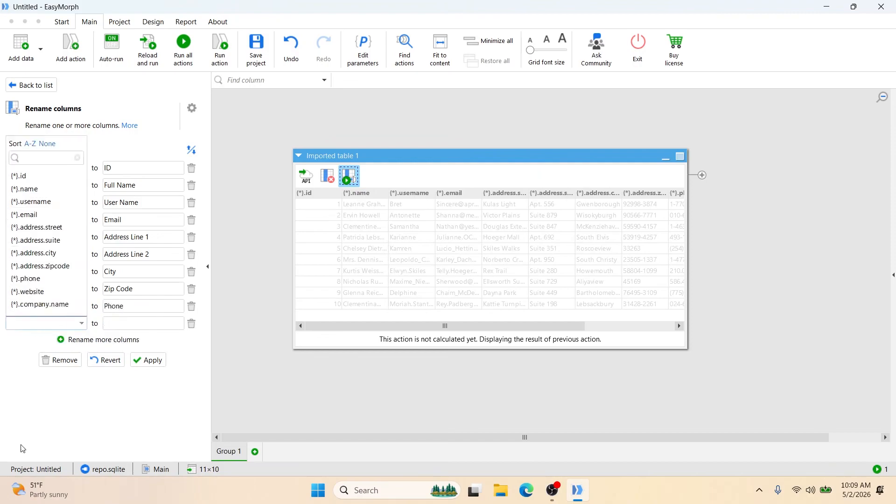
left_click(29, 291)
type("W")
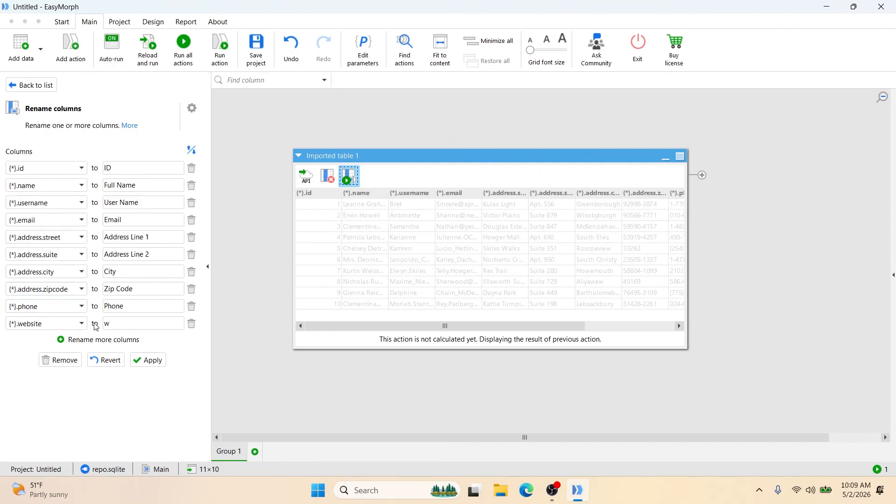
type("Website")
Add a rename entry that changes the company.name column to Company Name, and apply all the column renames.
left_click(46, 334)
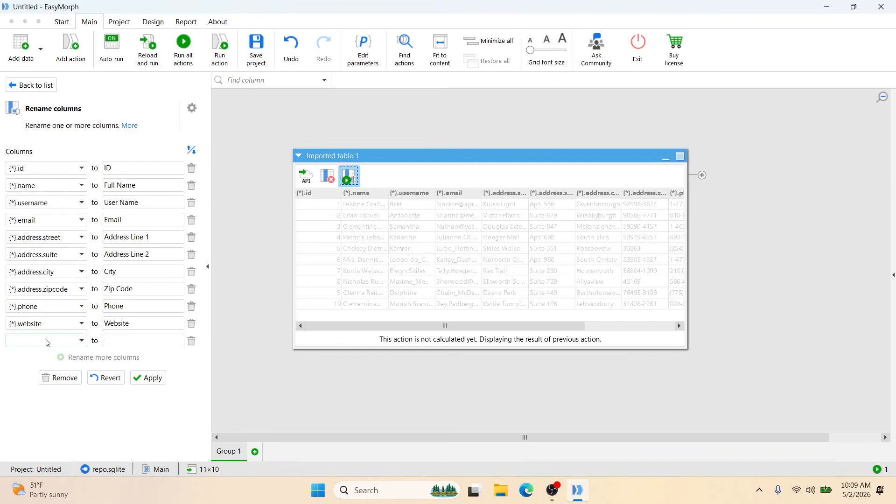
left_click(45, 340)
left_click(28, 321)
left_click(114, 340)
type("Company Name")
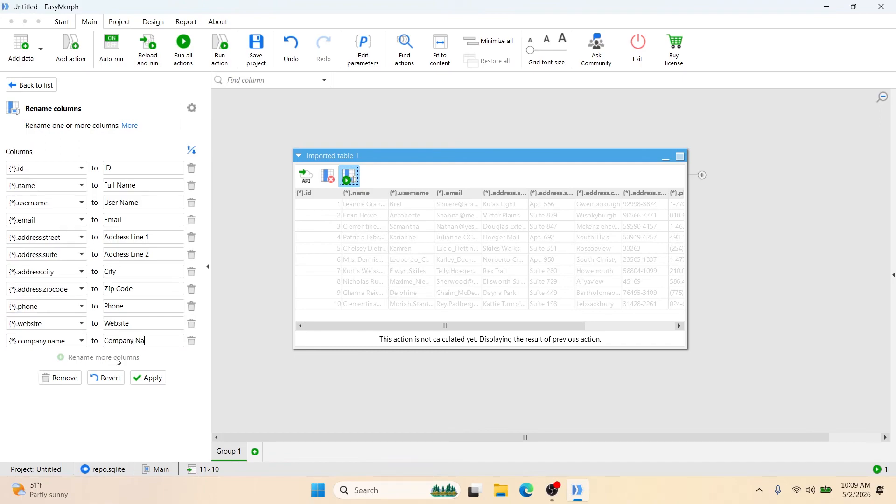
left_click(147, 379)
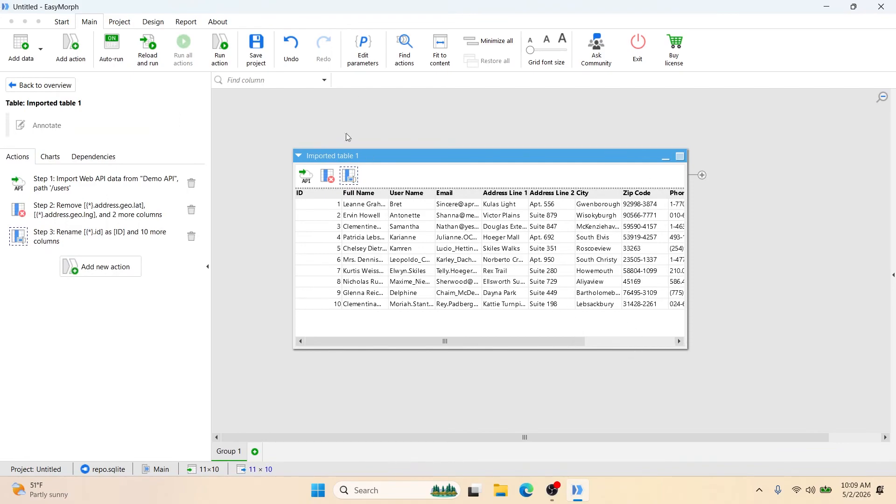
Sort the renamed users table by the Full Name column in ascending order.
left_click(324, 177)
left_click(349, 176)
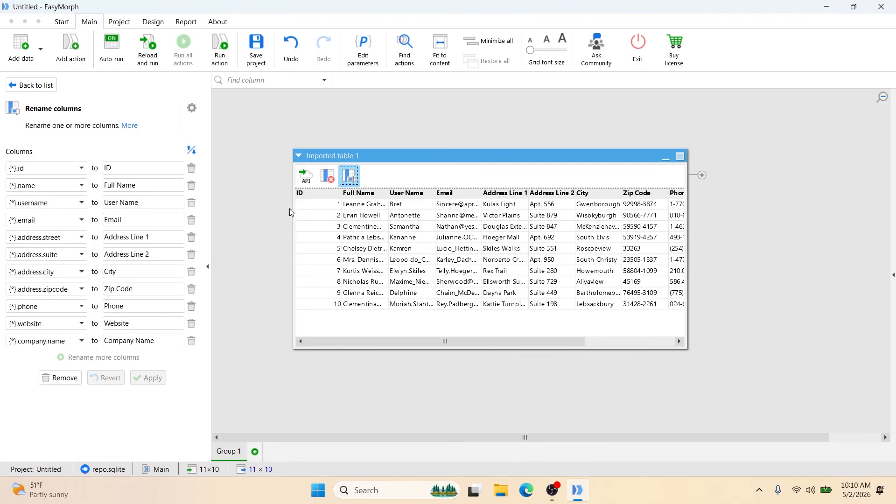
right_click(365, 195)
mouse_move(341, 330)
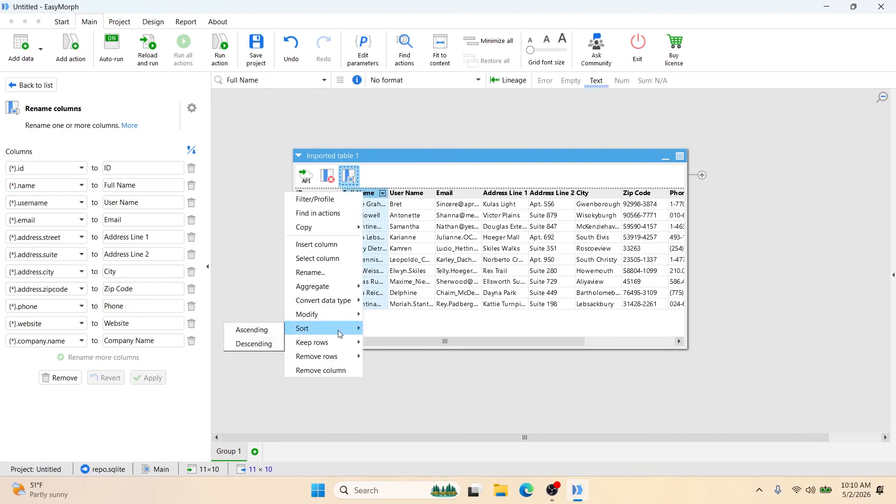
left_click(274, 333)
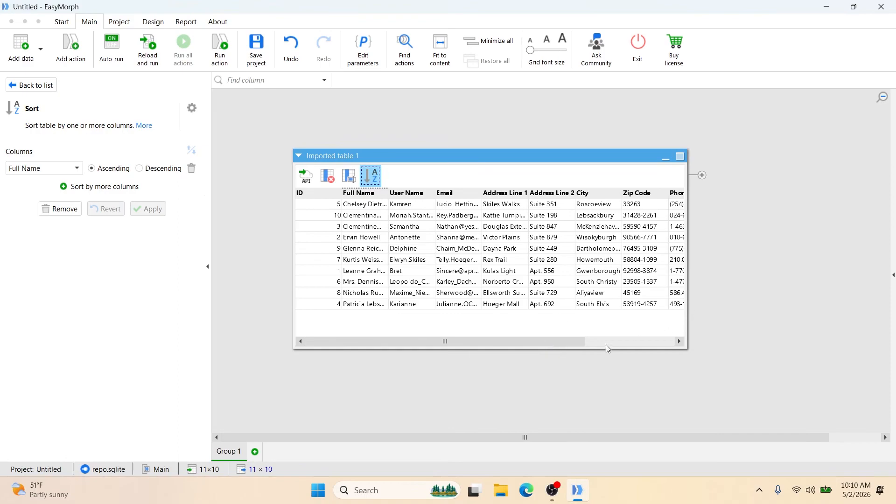
Add an Export into Excel file action after the sort of the imported users table.
left_click_drag(557, 343, 463, 346)
left_click_drag(564, 341, 668, 346)
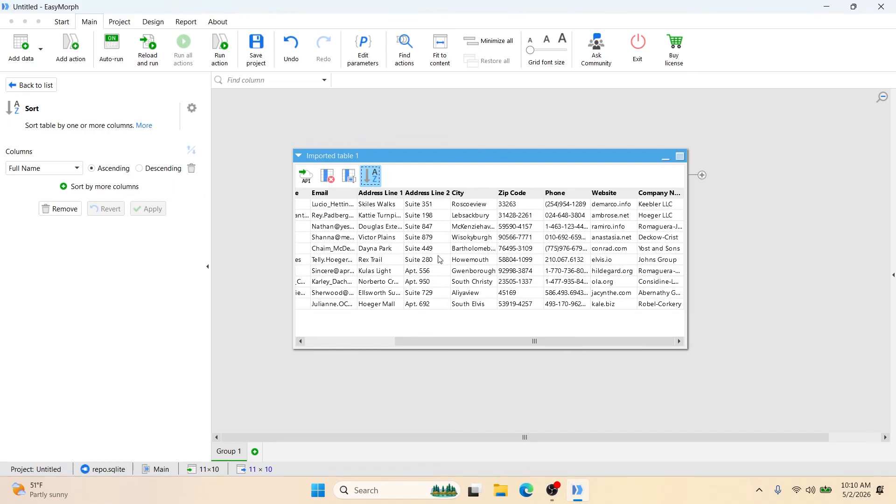
left_click(77, 51)
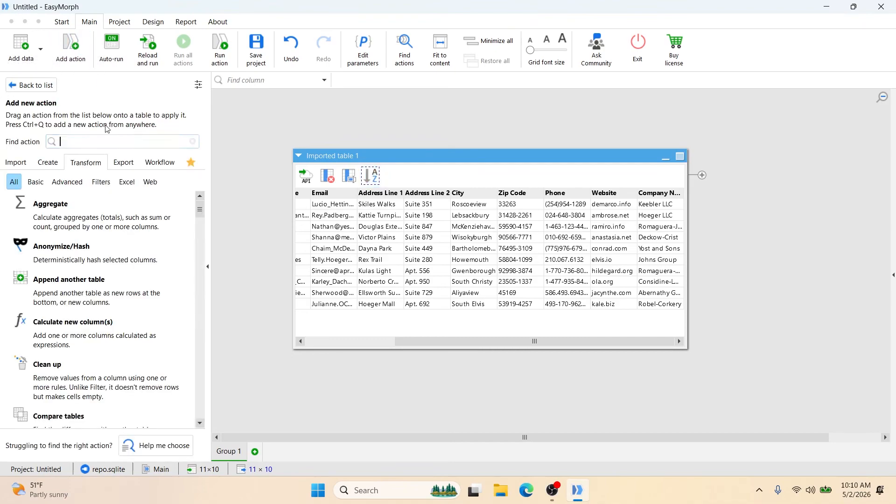
type("ex")
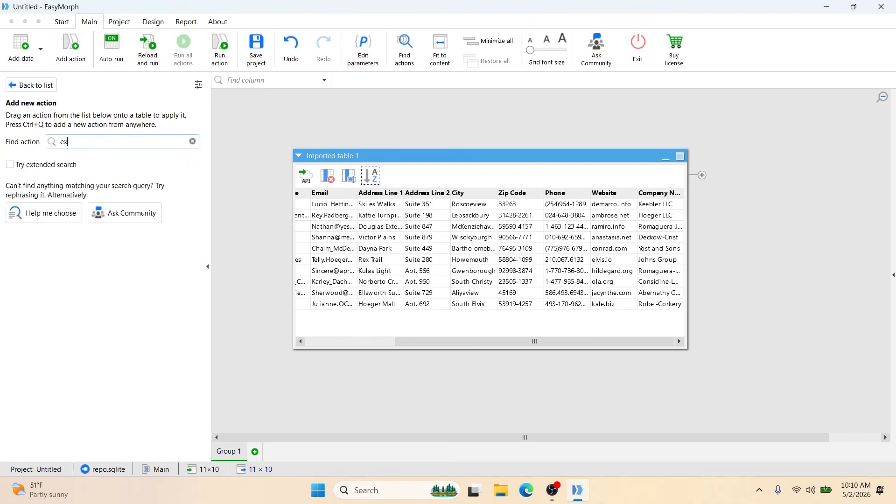
type("po")
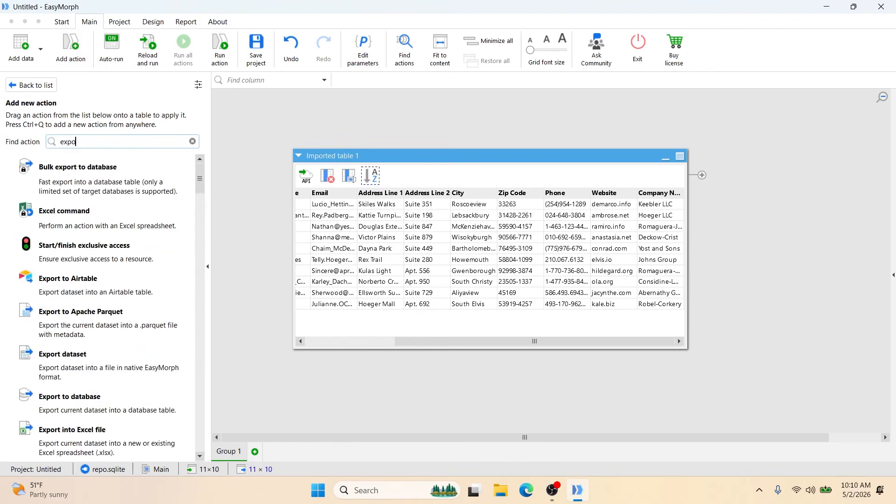
type("rt into")
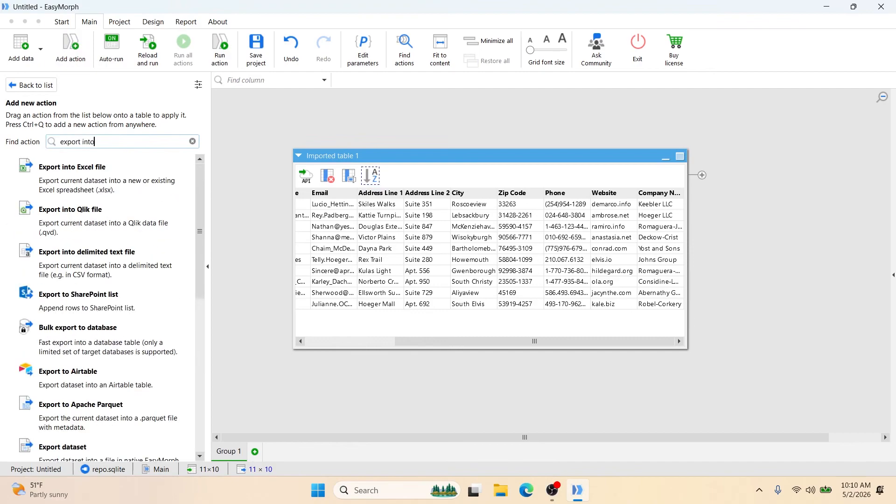
double_click(90, 183)
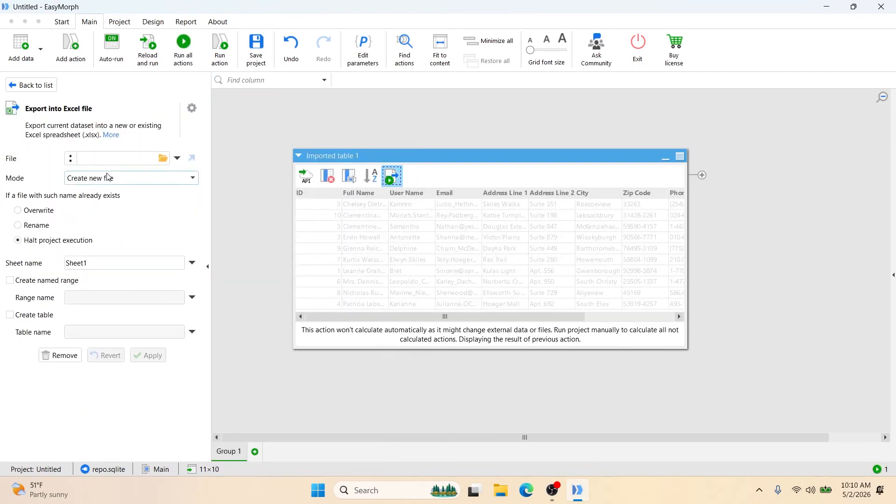
Set the export target to an Excel file named API_Data in the Downloads folder, apply it, and run the export action.
left_click(162, 161)
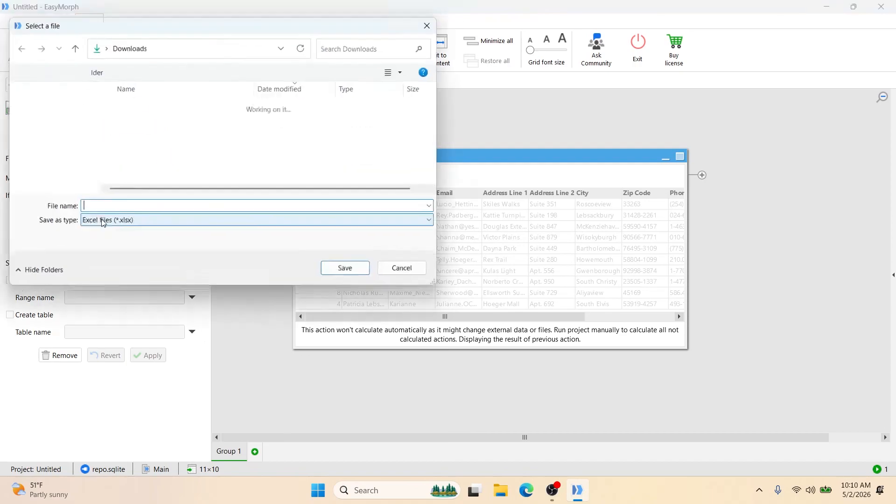
left_click(29, 185)
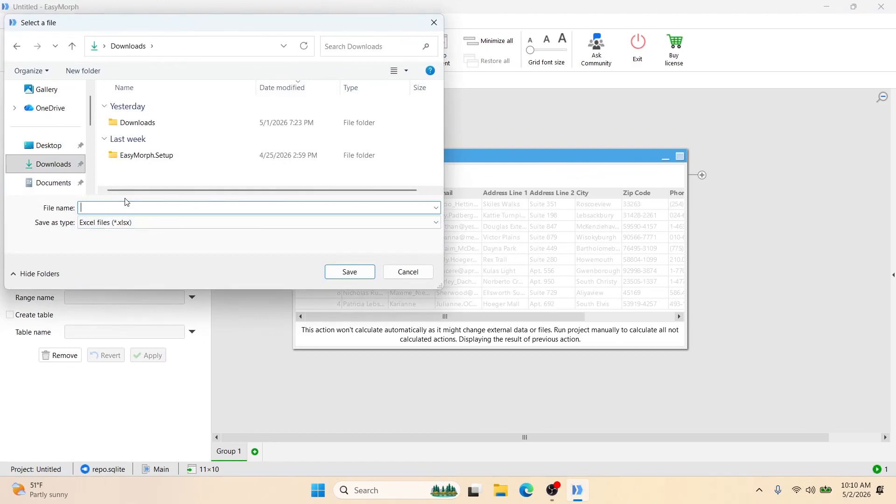
type("API_Data")
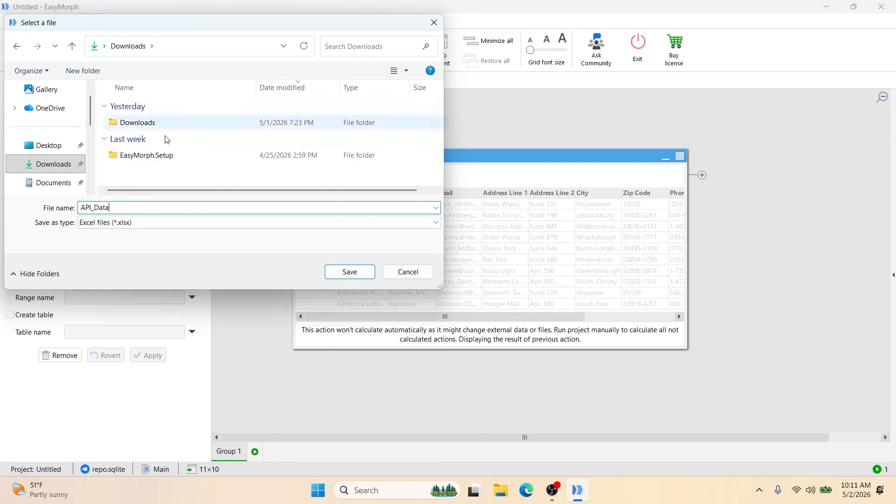
left_click(361, 272)
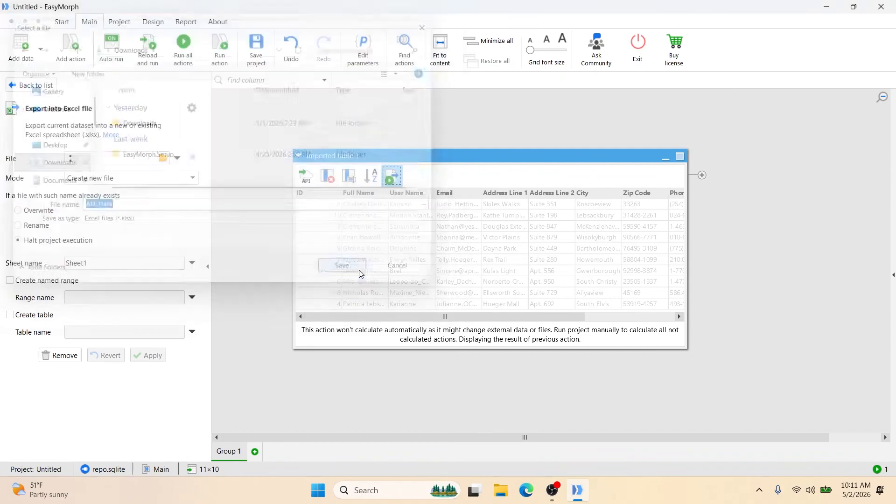
left_click(151, 354)
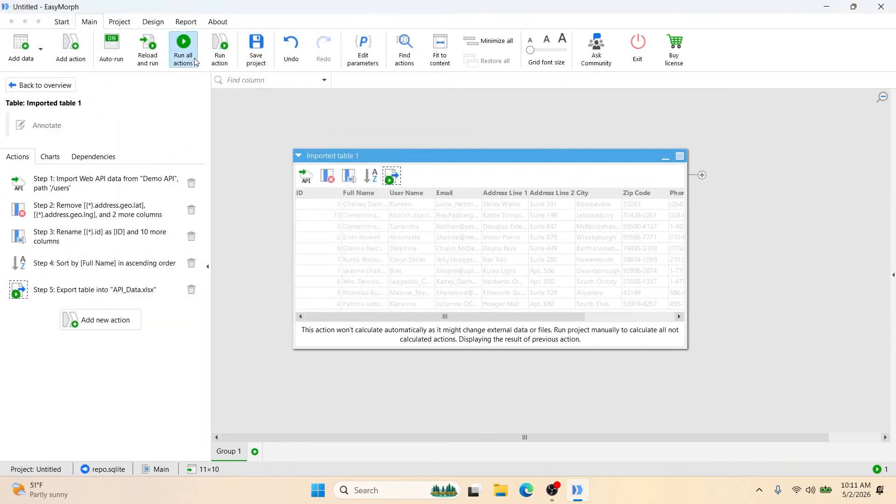
right_click(390, 186)
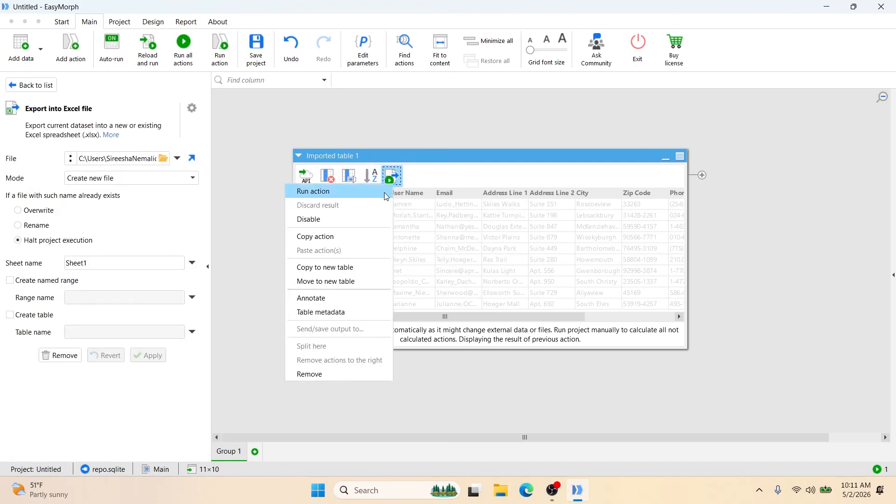
left_click(386, 192)
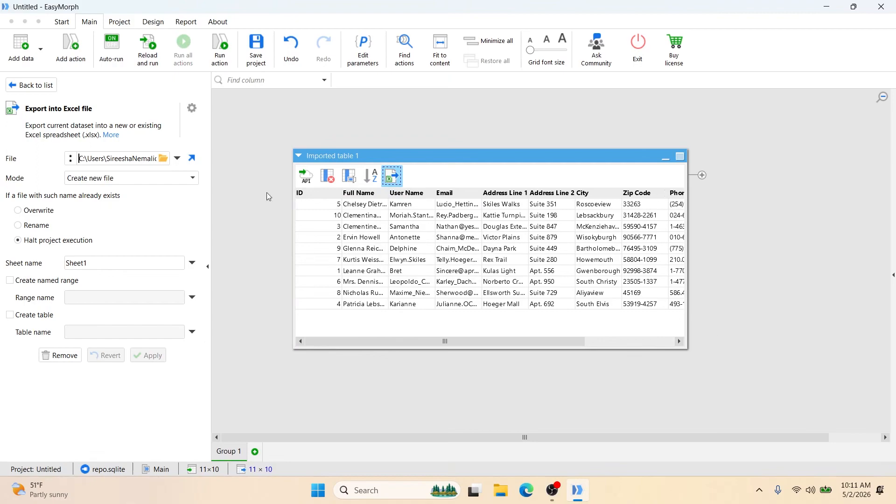
Switch to File Explorer, open the exported API_Data workbook from Downloads in Excel to check its contents, and close it.
left_click(501, 490)
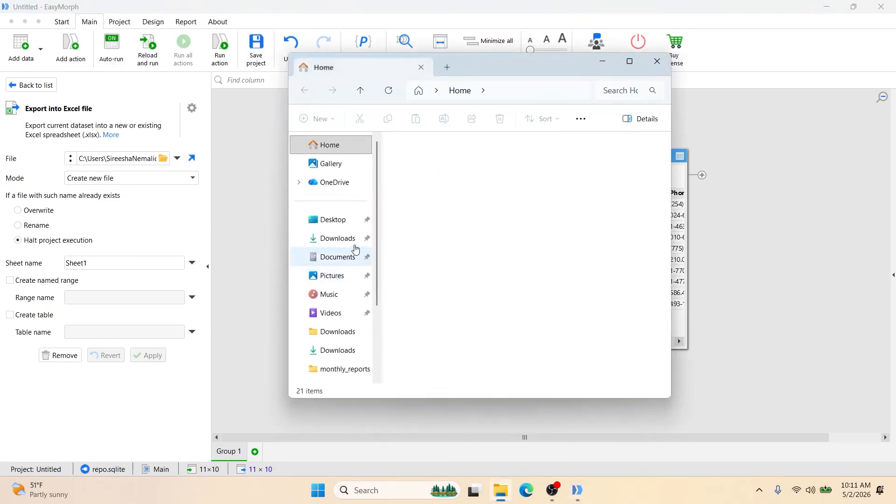
left_click(338, 238)
double_click(465, 174)
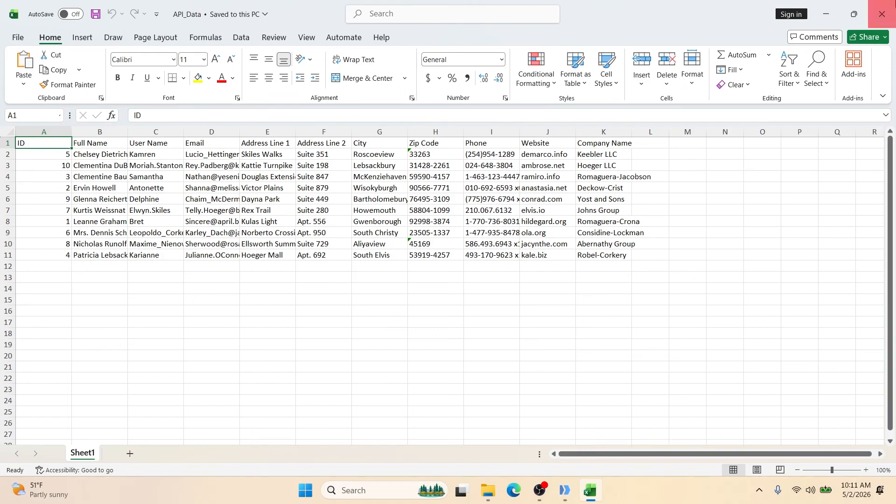
left_click(882, 14)
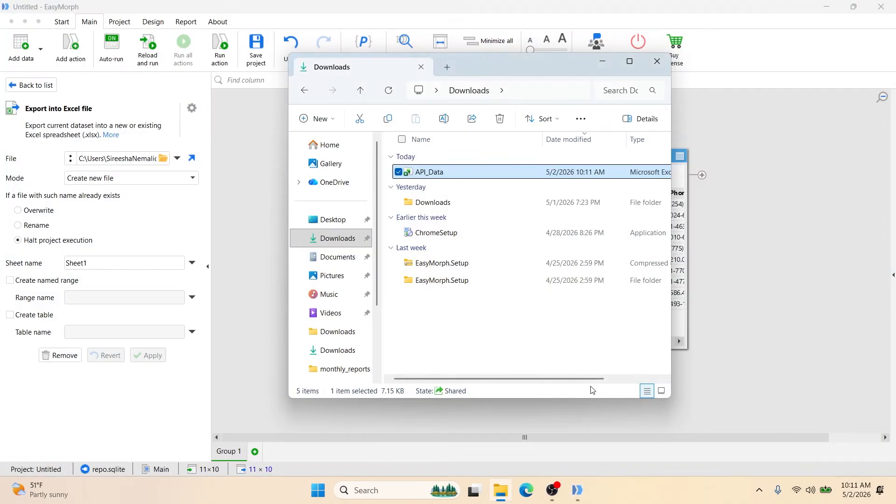